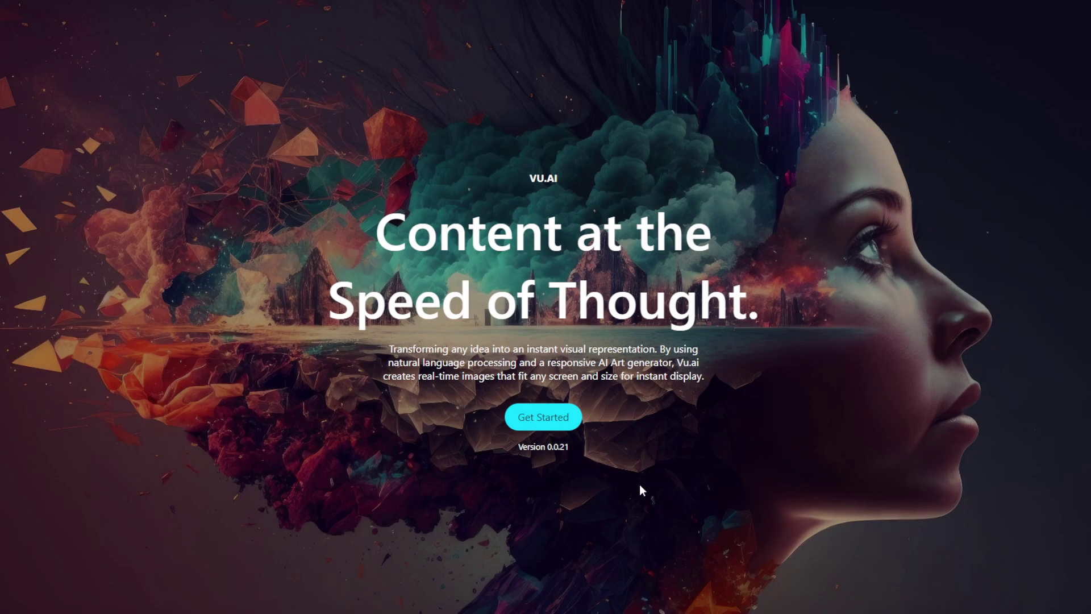
Enter the app's workspace and expand the Stable Diffusion XL sequence to show its steps.
left_click(556, 423)
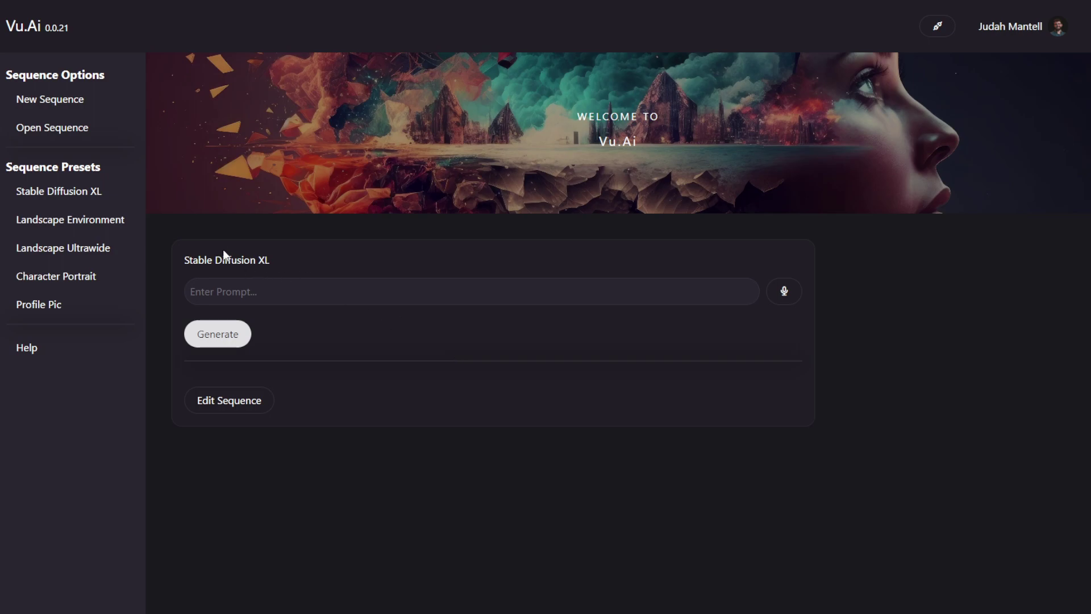
left_click_drag(282, 255, 185, 259)
left_click(238, 408)
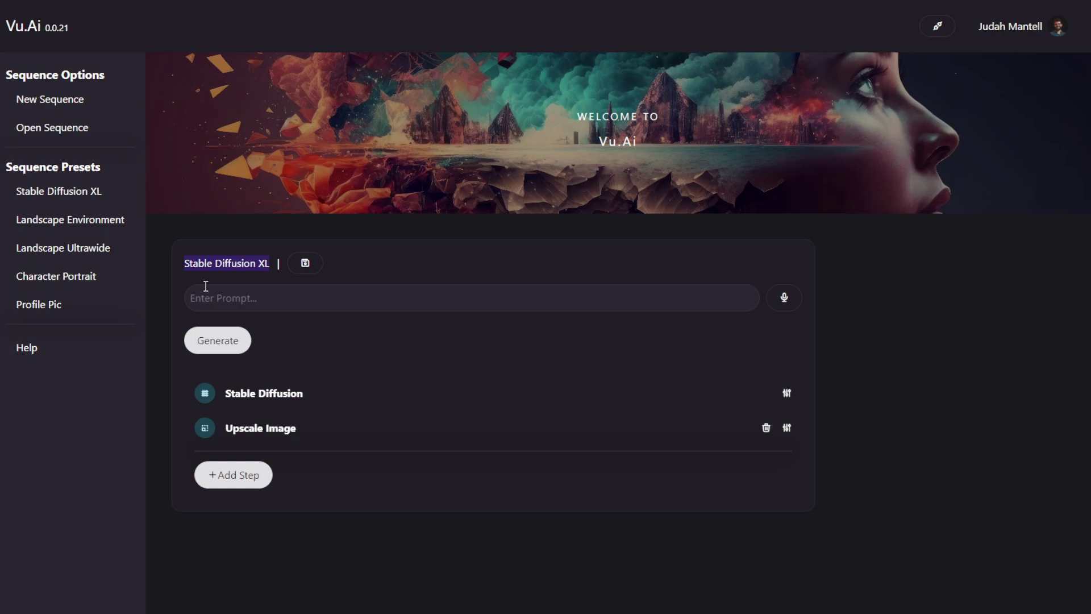
mouse_move(273, 422)
Load the Landscape Environment preset and enter the prompt "a snowy log cabin in the woods".
left_click(65, 222)
left_click(721, 348)
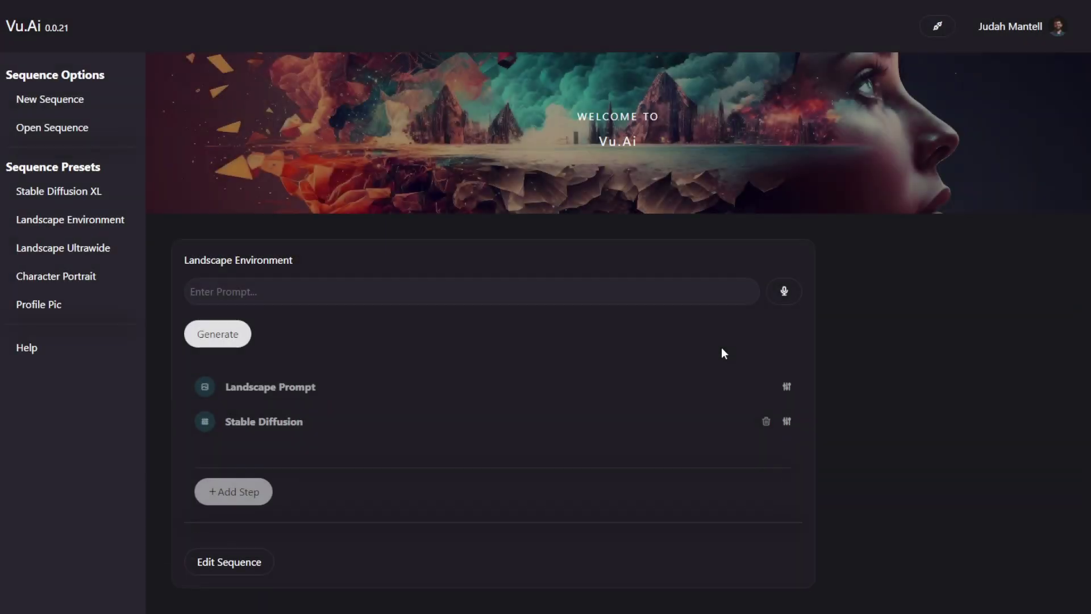
left_click(251, 292)
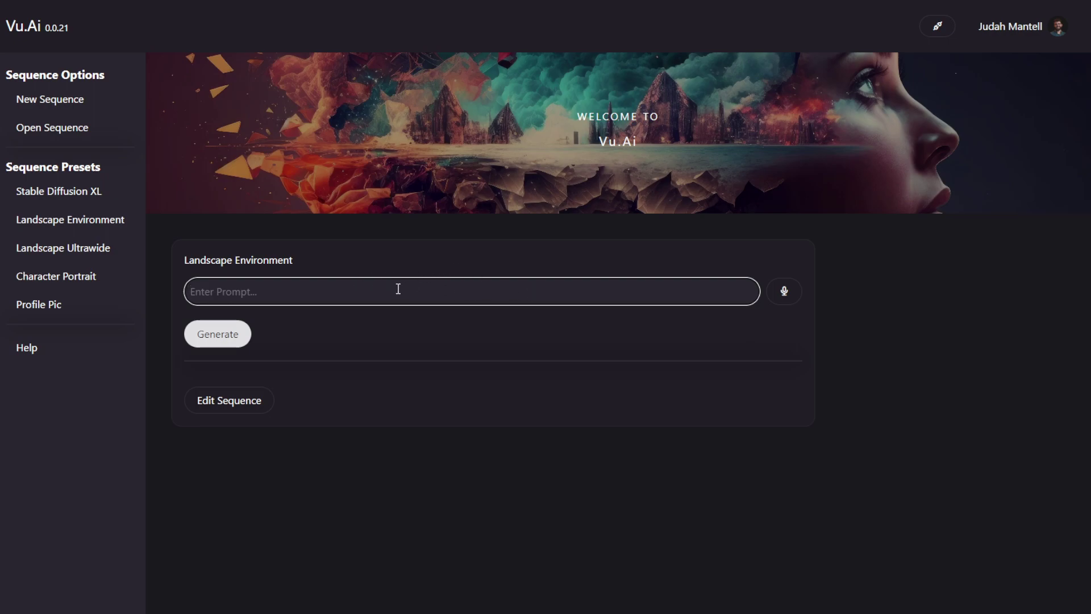
type("a snowy log cabin in the woods")
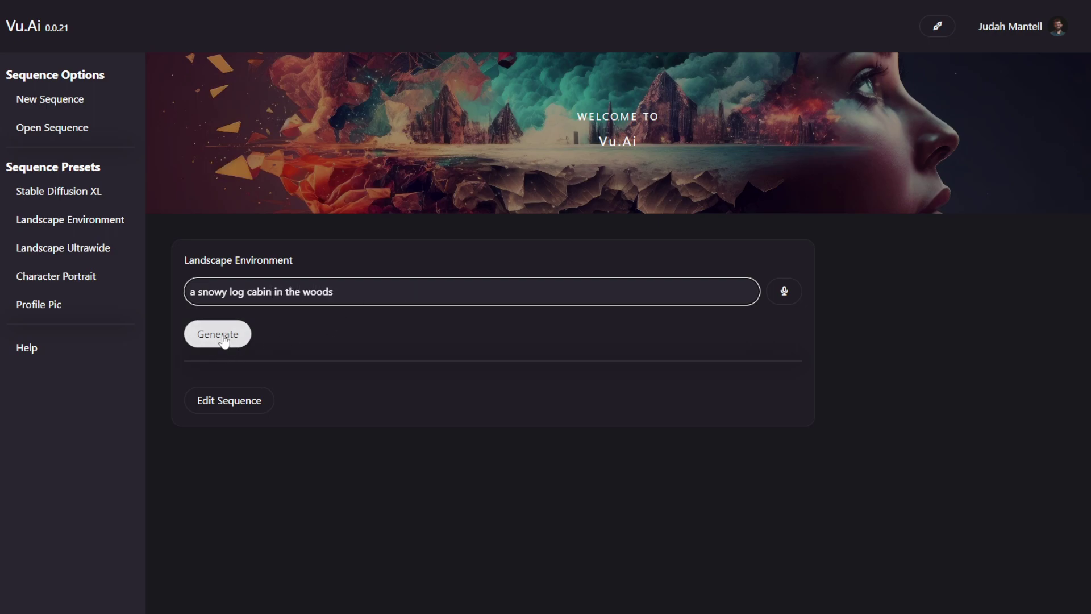
left_click(225, 339)
Expand the Landscape Environment sequence to inspect its steps and generate its image.
left_click(242, 410)
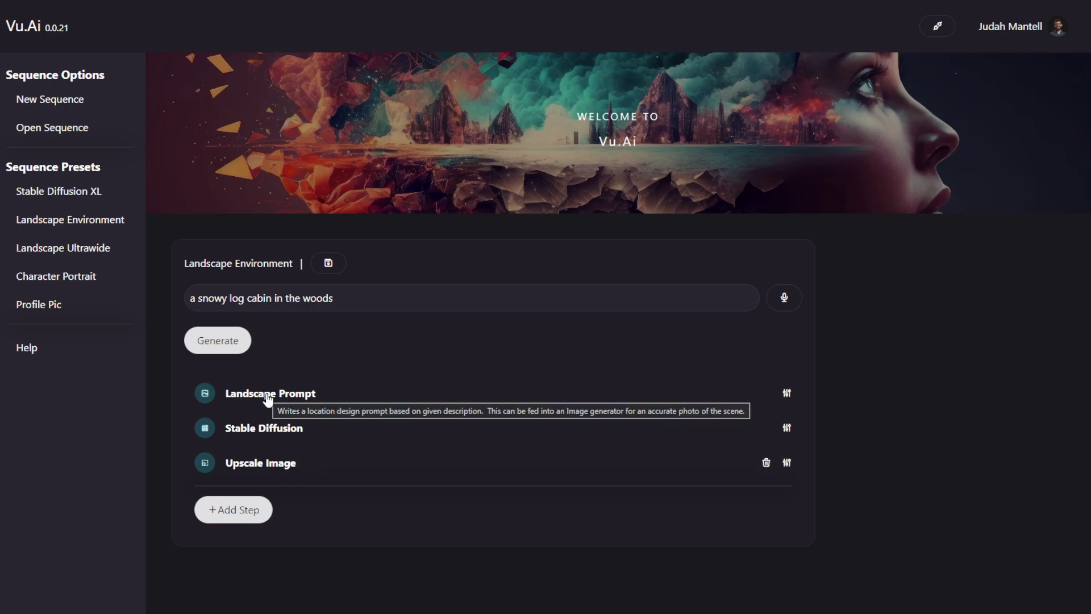
mouse_move(291, 402)
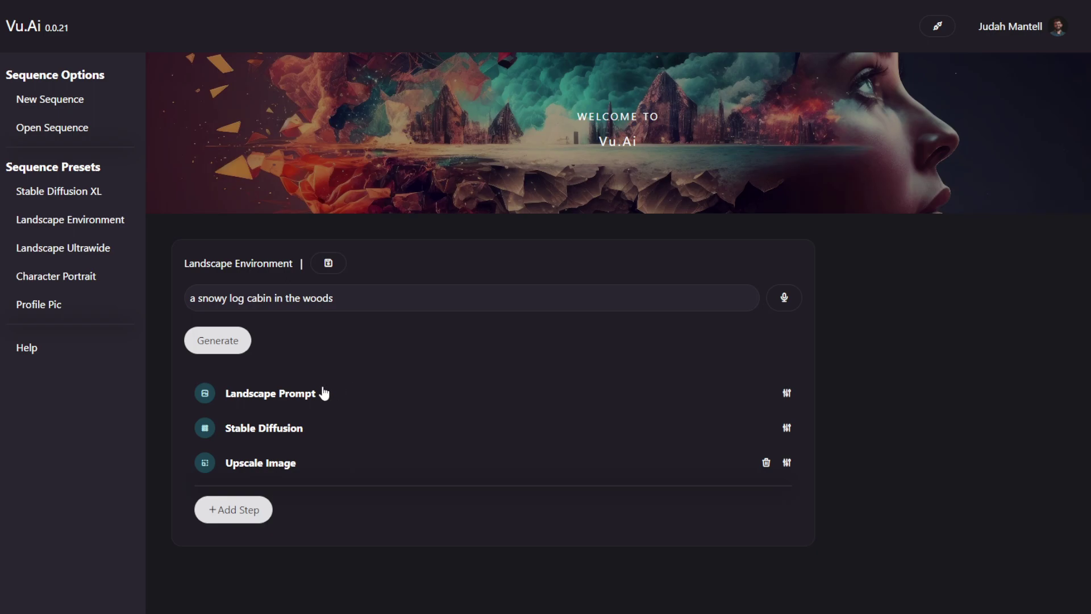
mouse_move(244, 438)
left_click(226, 342)
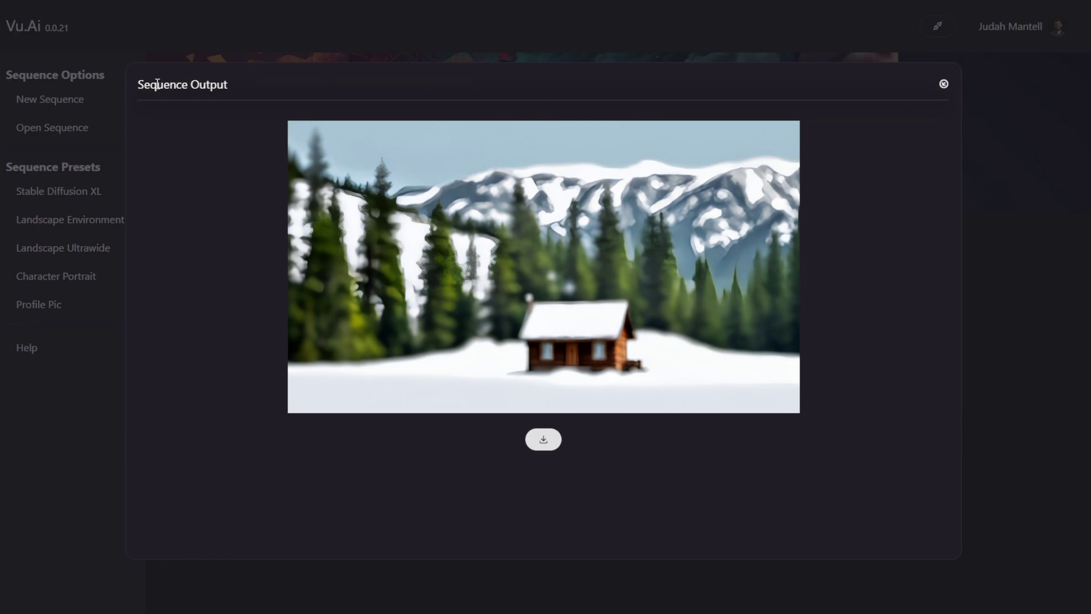
View the generated cabin image in the sequence output, reopen it from the generation gallery, and close it.
left_click_drag(157, 84, 229, 87)
left_click(228, 87)
left_click(943, 84)
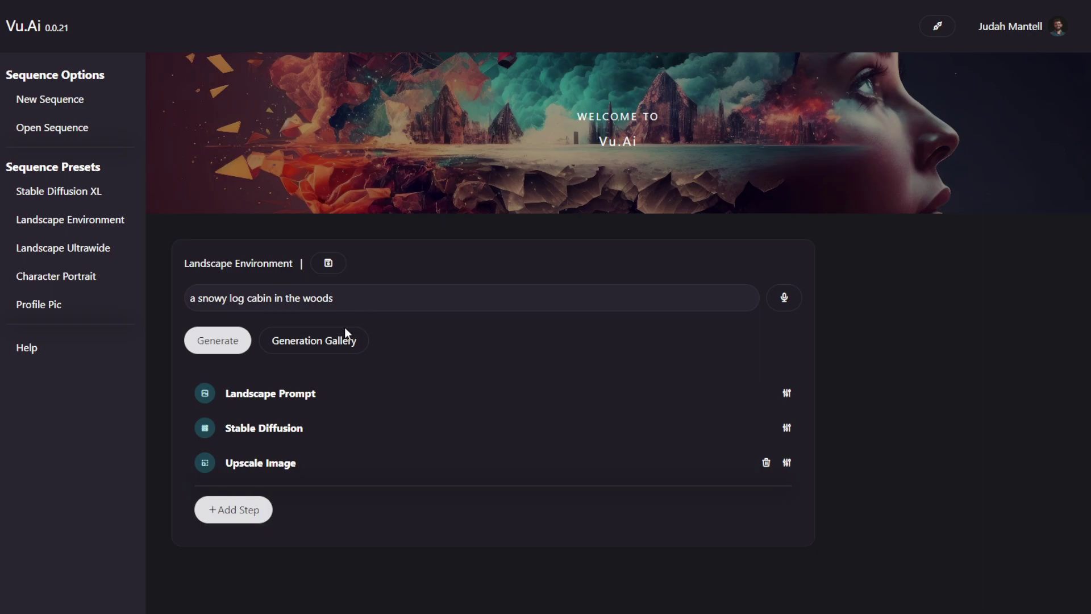
left_click(315, 344)
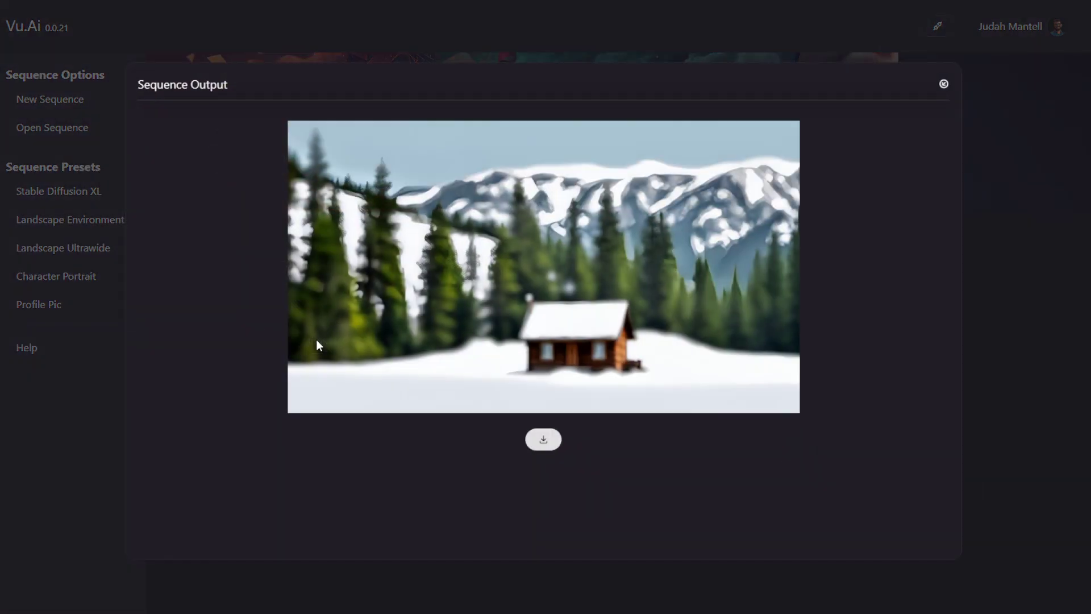
left_click(943, 84)
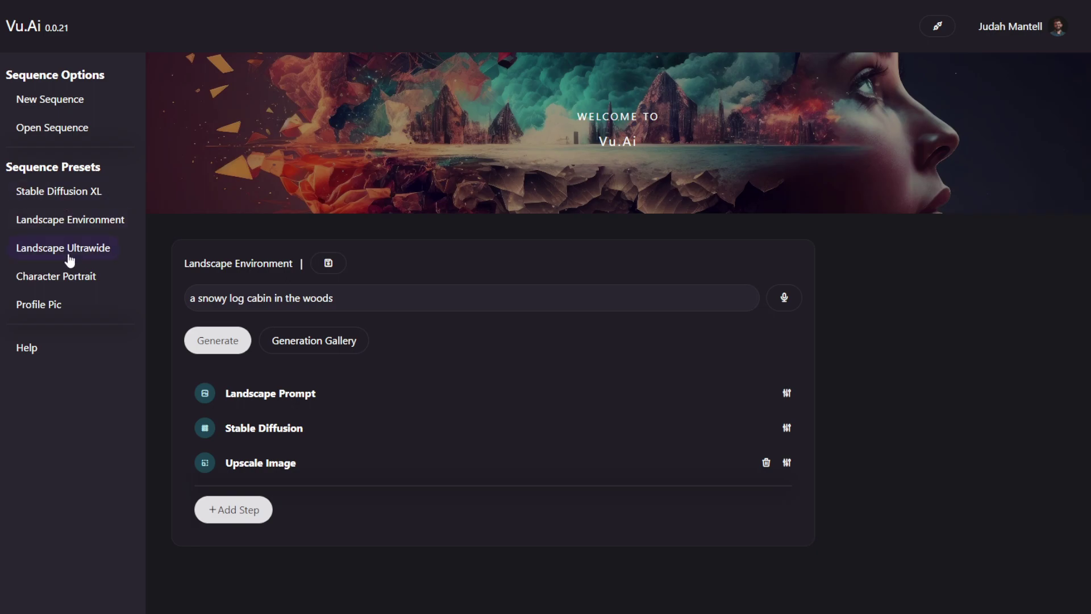
Load the Stable Diffusion XL preset, discarding the open sequence's unsaved progress.
left_click(67, 192)
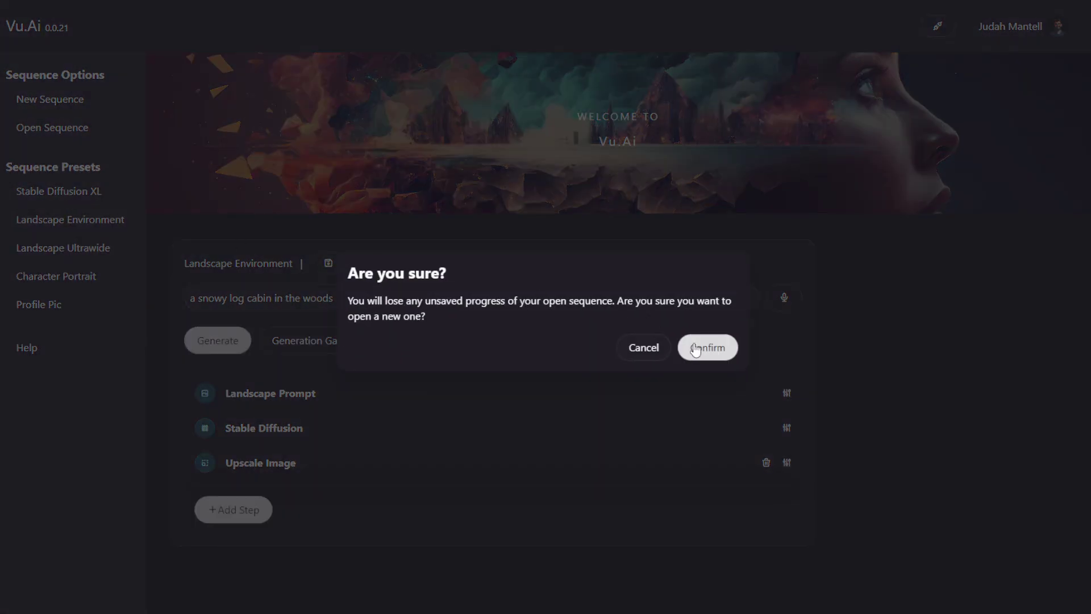
left_click(705, 350)
left_click(281, 291)
left_click(364, 292)
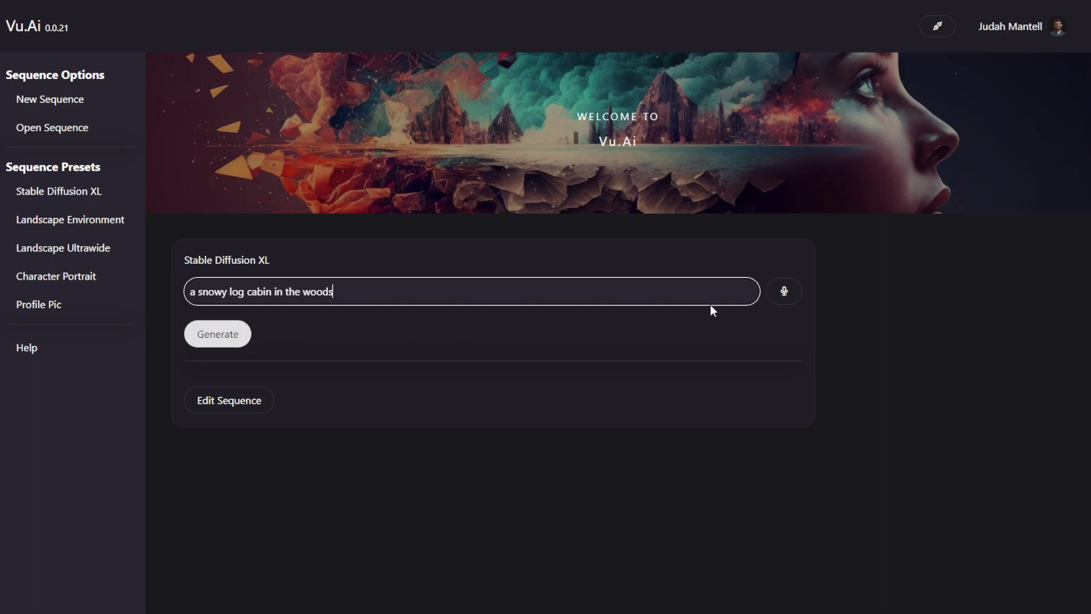
Create a new sequence that keeps the cabin prompt and add Append Text as its first step.
left_click(27, 103)
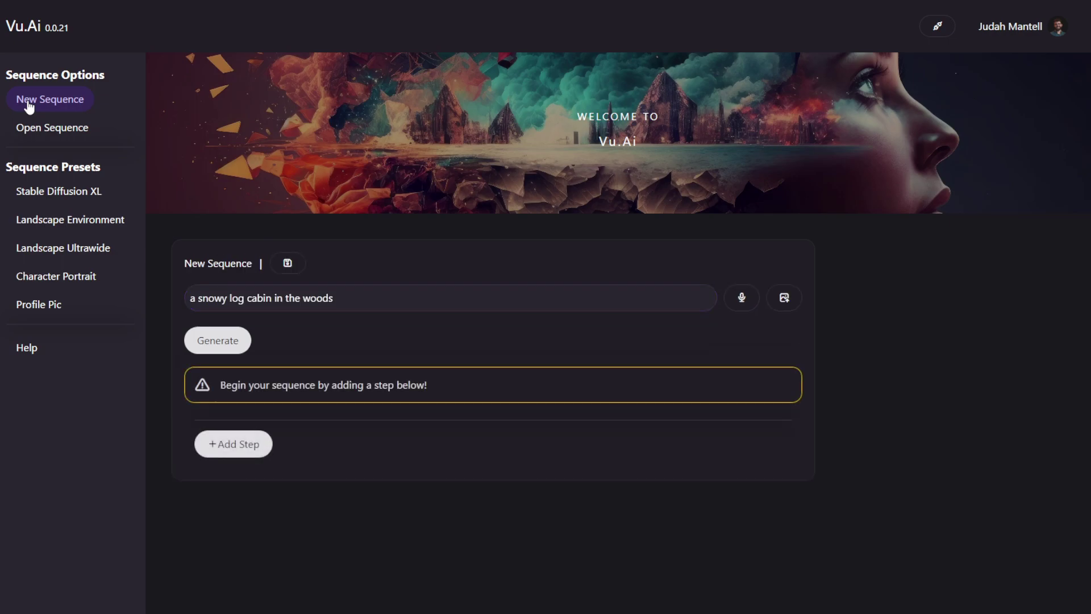
left_click_drag(210, 385, 388, 392)
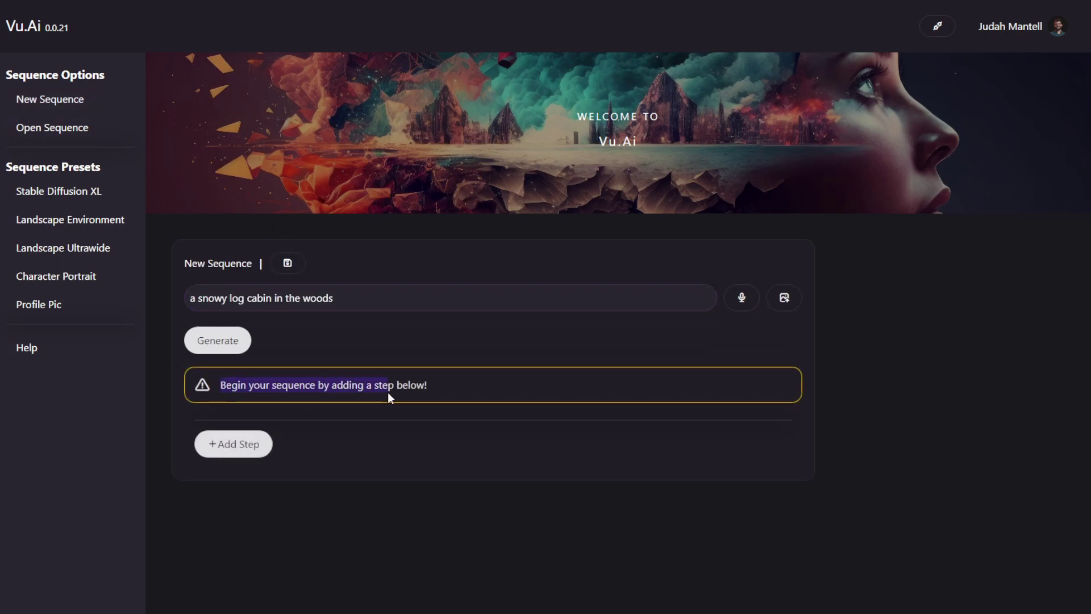
left_click(387, 392)
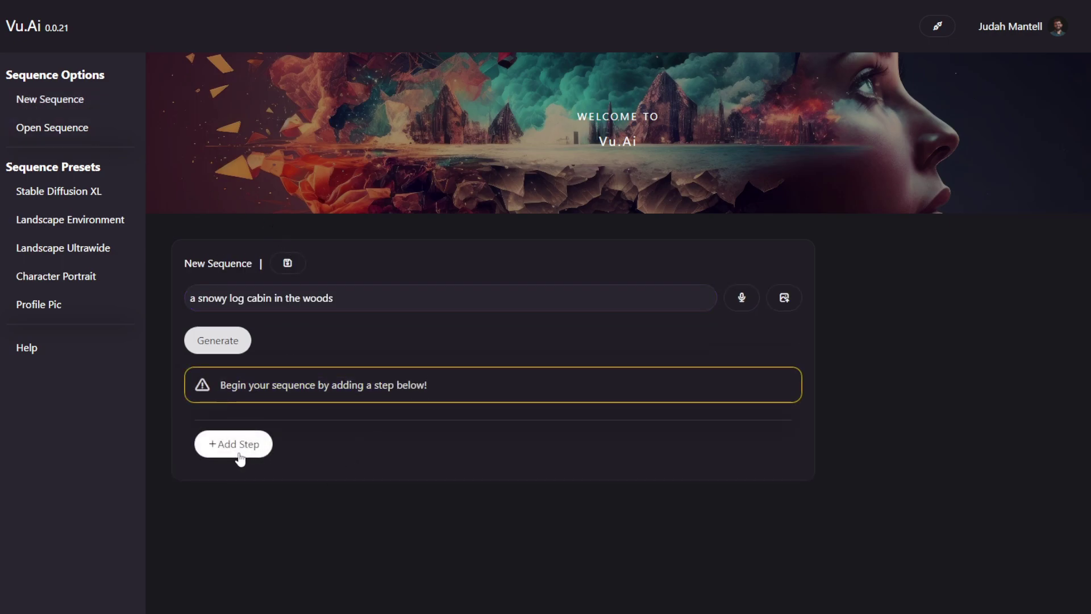
left_click_drag(357, 304, 178, 297)
left_click(214, 297)
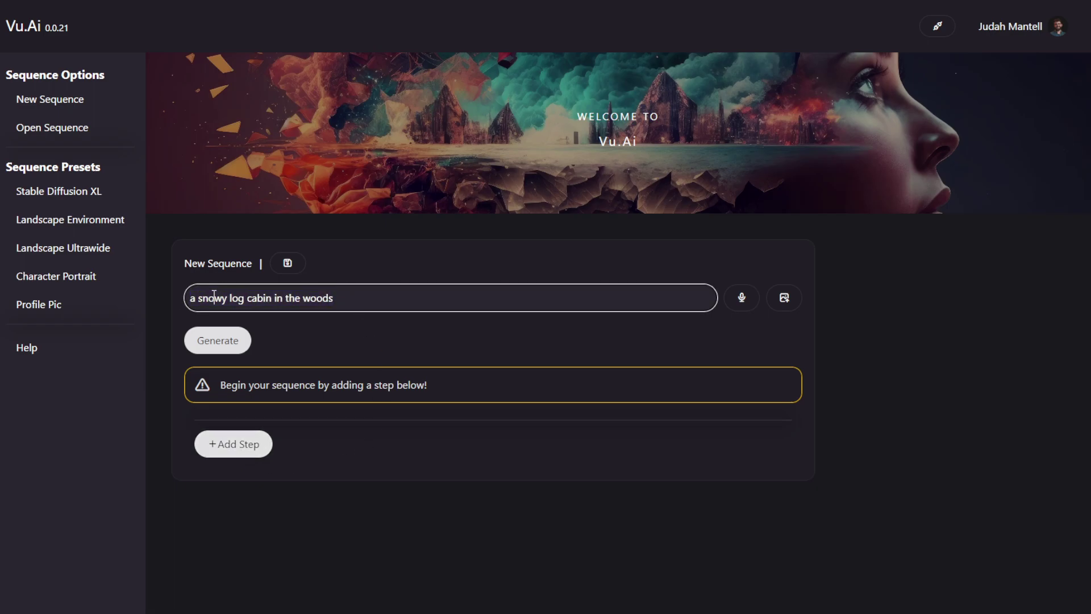
left_click(236, 447)
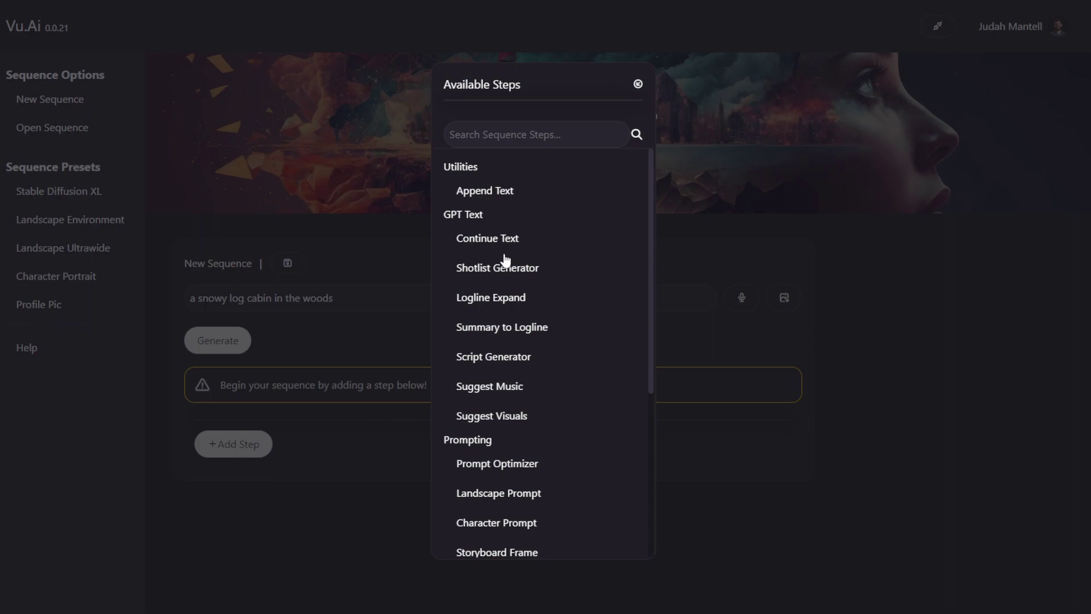
left_click(482, 196)
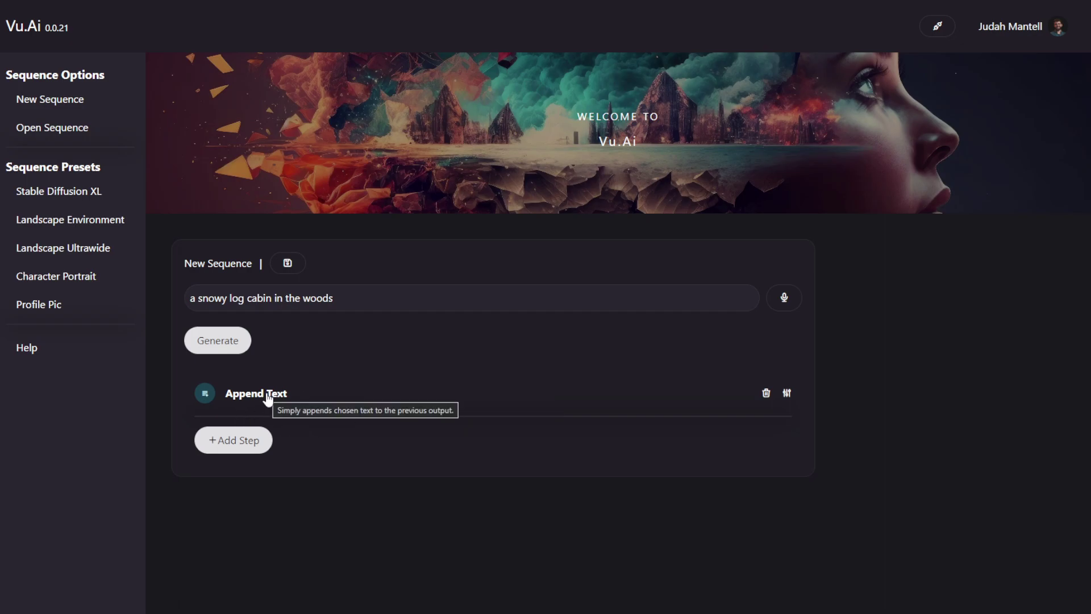
Set the Append Text step's text to "photorealistic nightime".
left_click(381, 297)
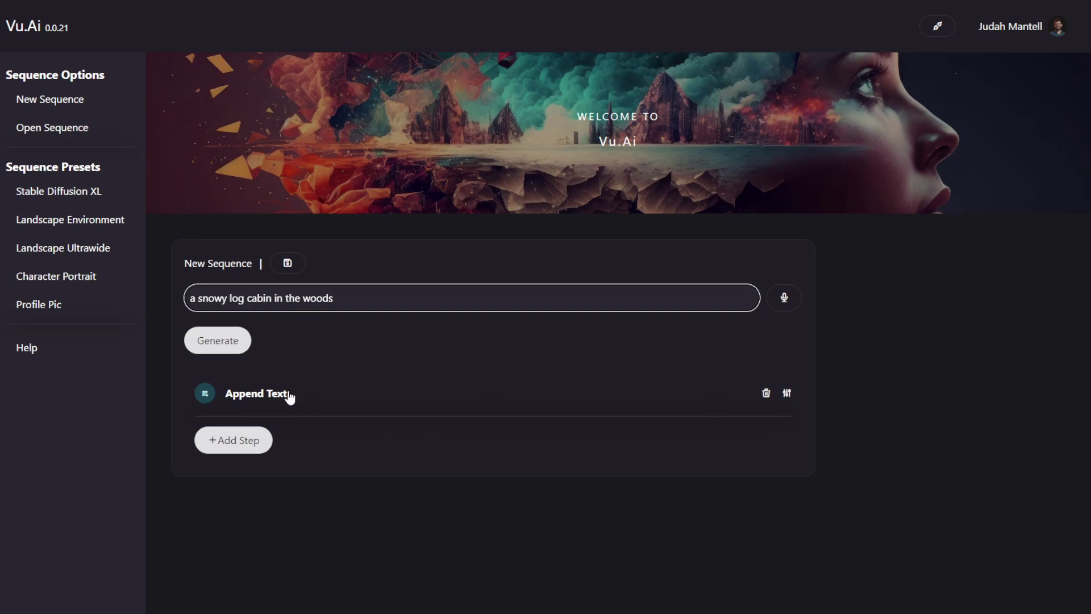
left_click(787, 394)
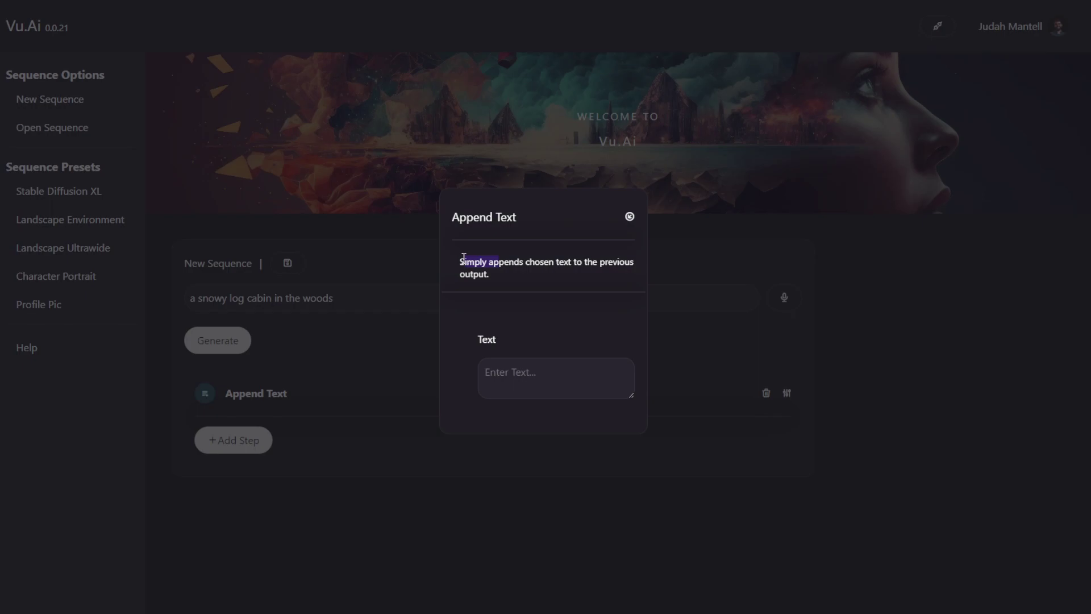
left_click(504, 374)
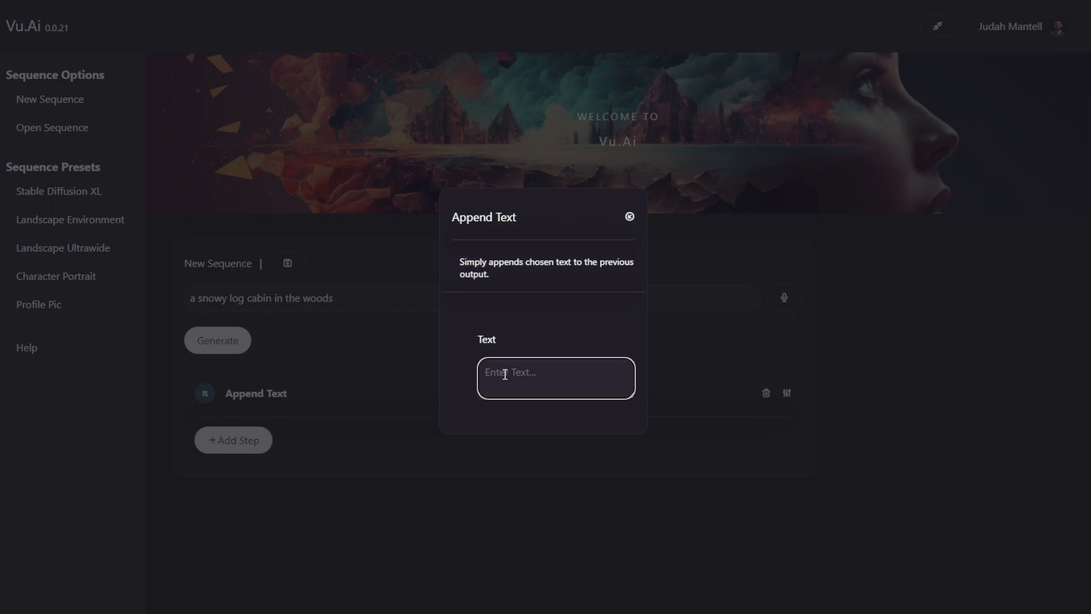
type("photorealistic nightime")
left_click(659, 397)
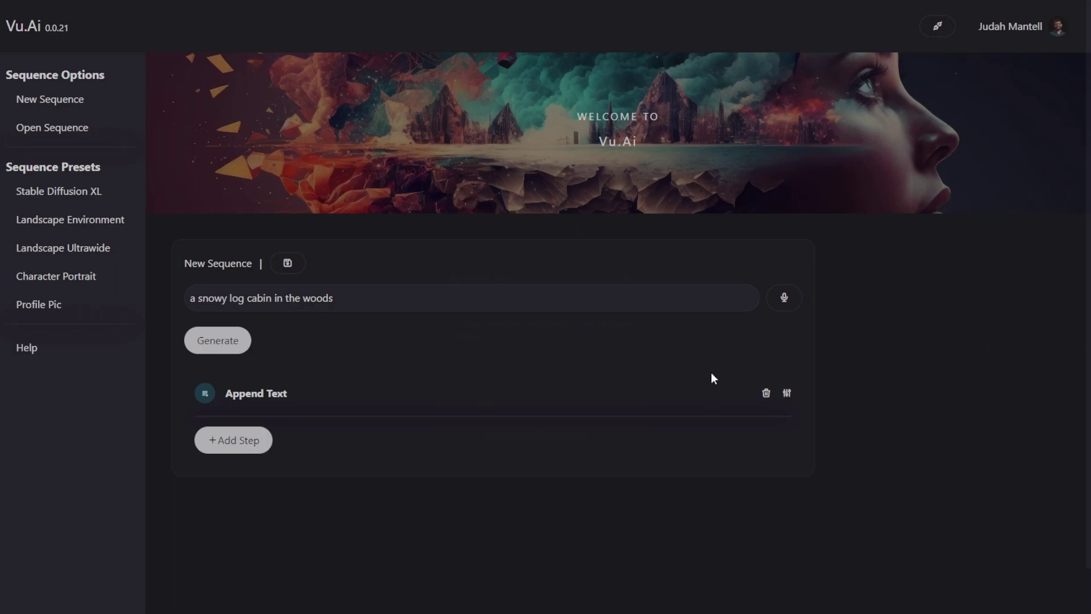
Generate the sequence, examine the original and appended parts of the output text, and close the output.
left_click(228, 341)
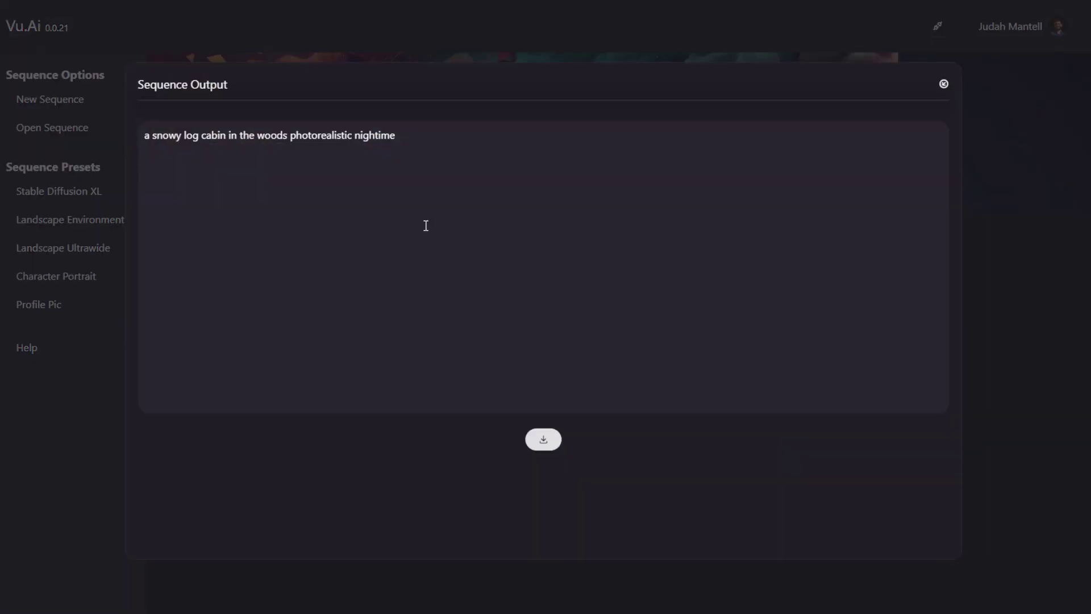
left_click_drag(287, 138, 122, 139)
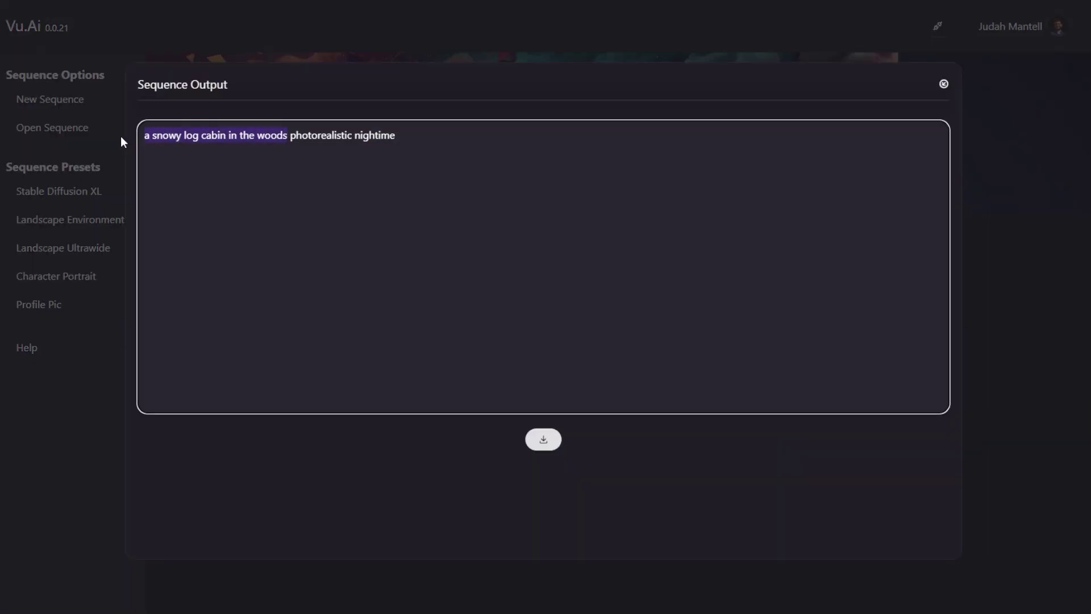
left_click_drag(288, 136, 401, 134)
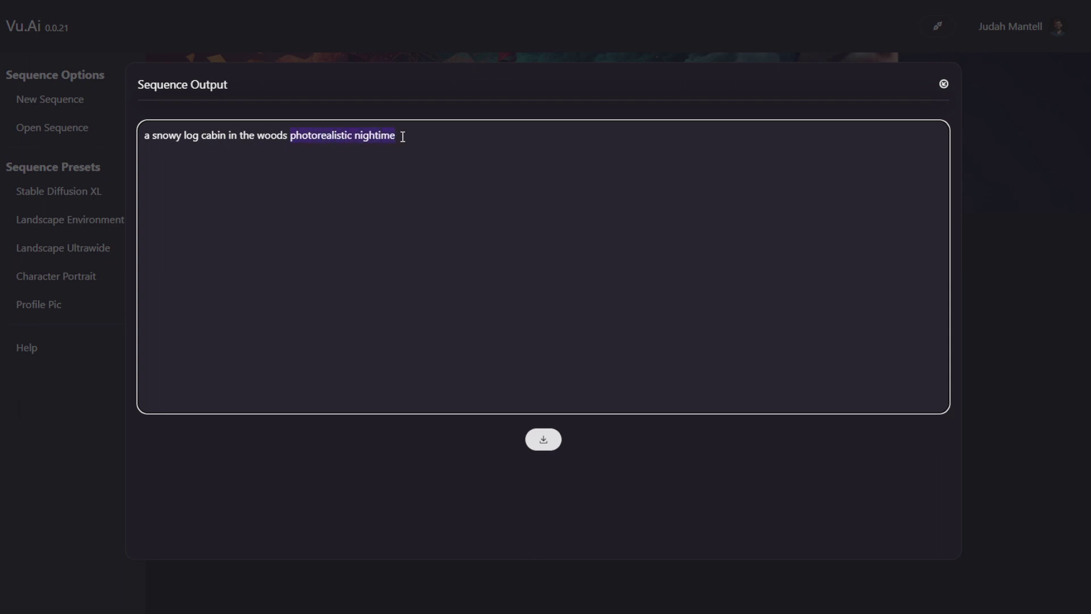
left_click(444, 144)
left_click(943, 85)
Add a Stable Diffusion image model step after the Append Text step.
left_click(248, 447)
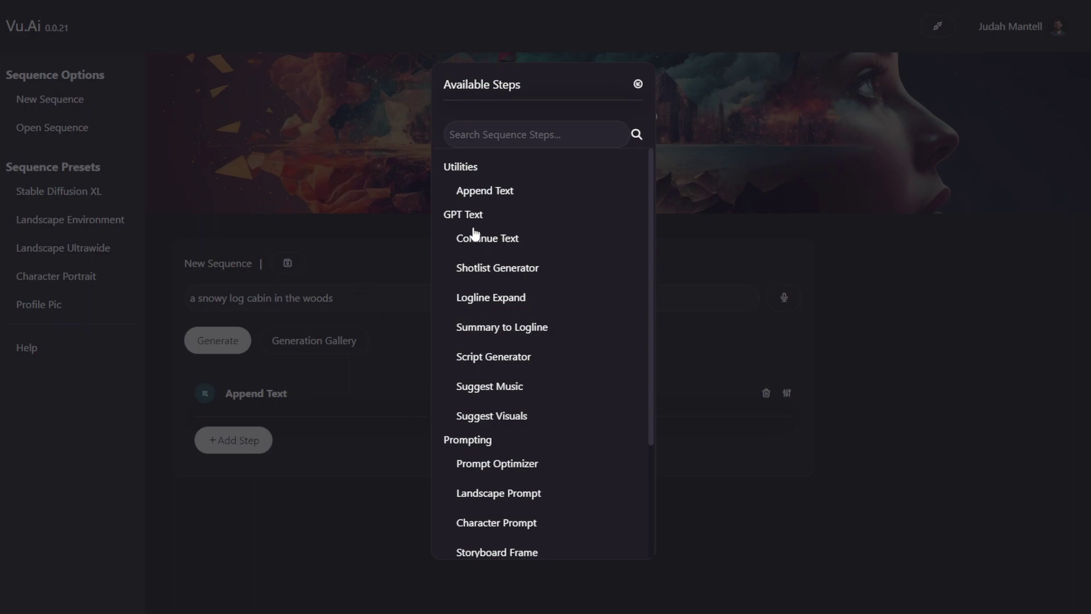
scroll(478, 235, "down", 3)
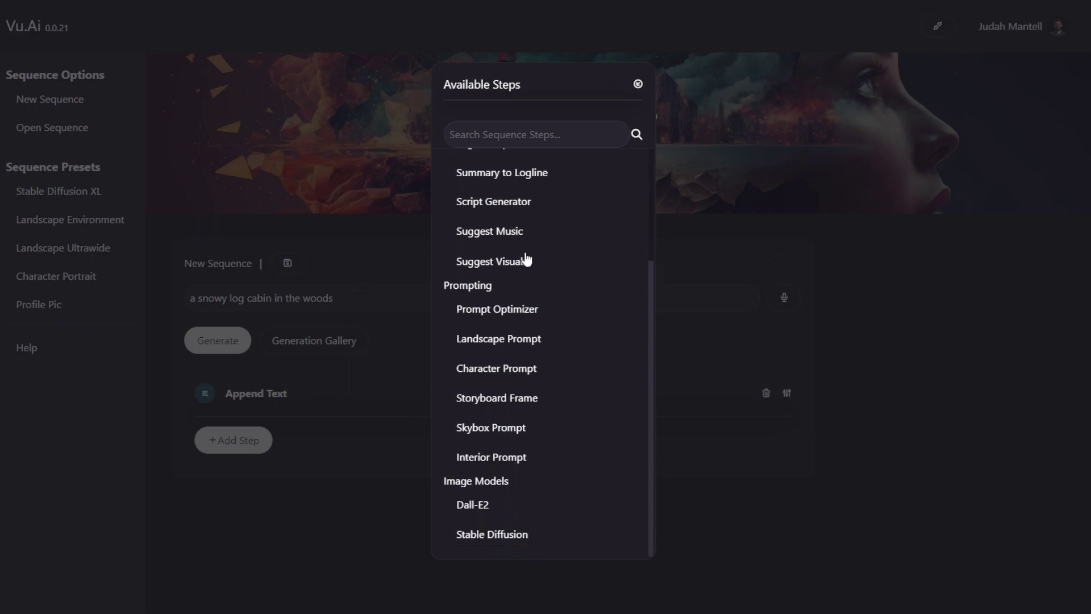
left_click(482, 534)
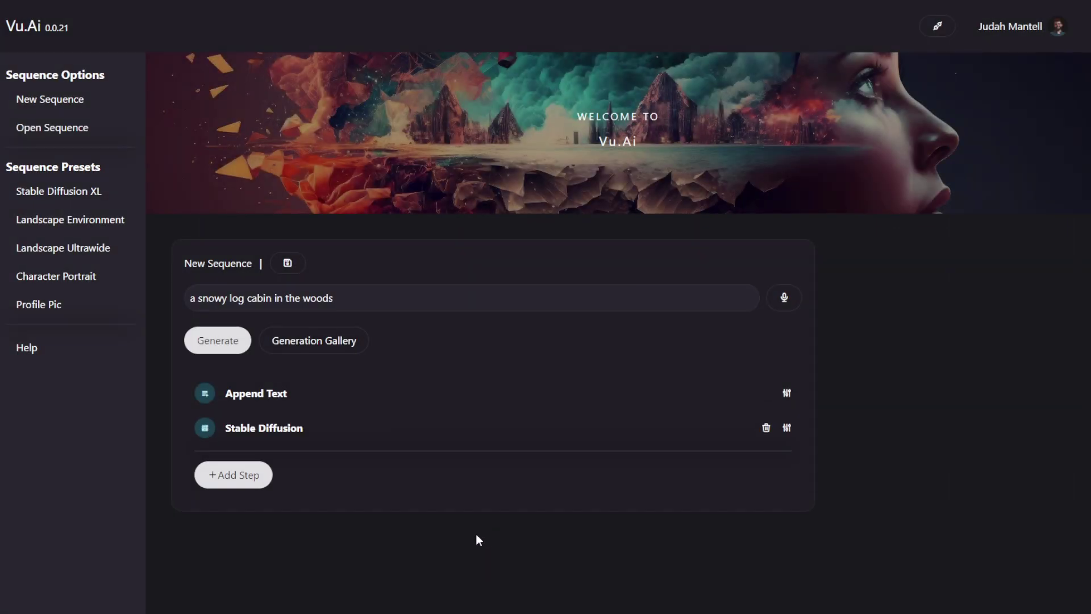
Set the Stable Diffusion step's aspect ratio to 16:9 and look over its negative prompt and advanced settings.
left_click(287, 432)
left_click(570, 197)
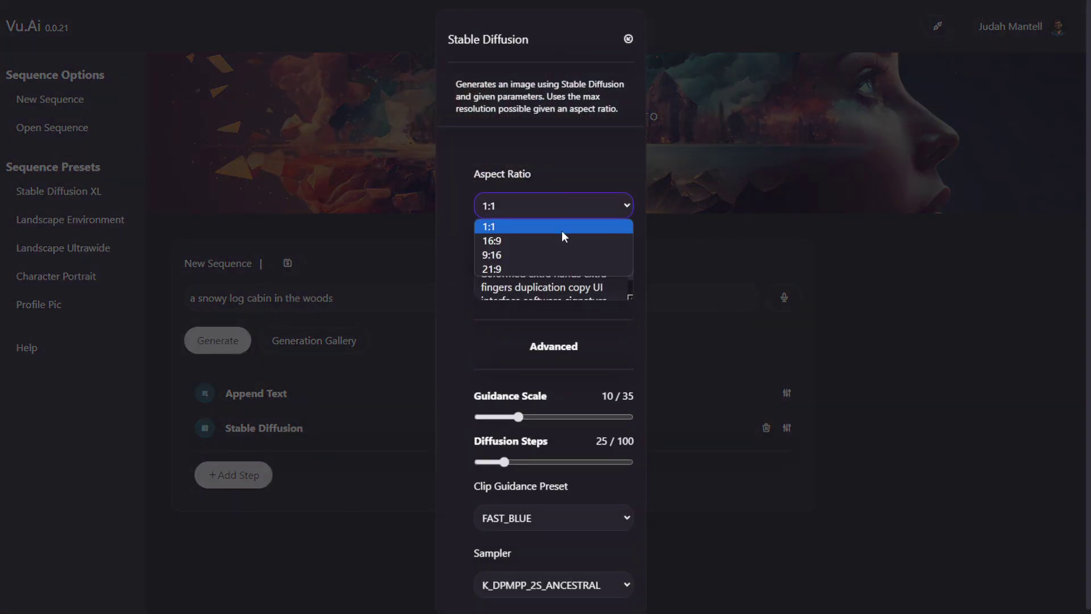
left_click(509, 240)
scroll(553, 284, "down", 2)
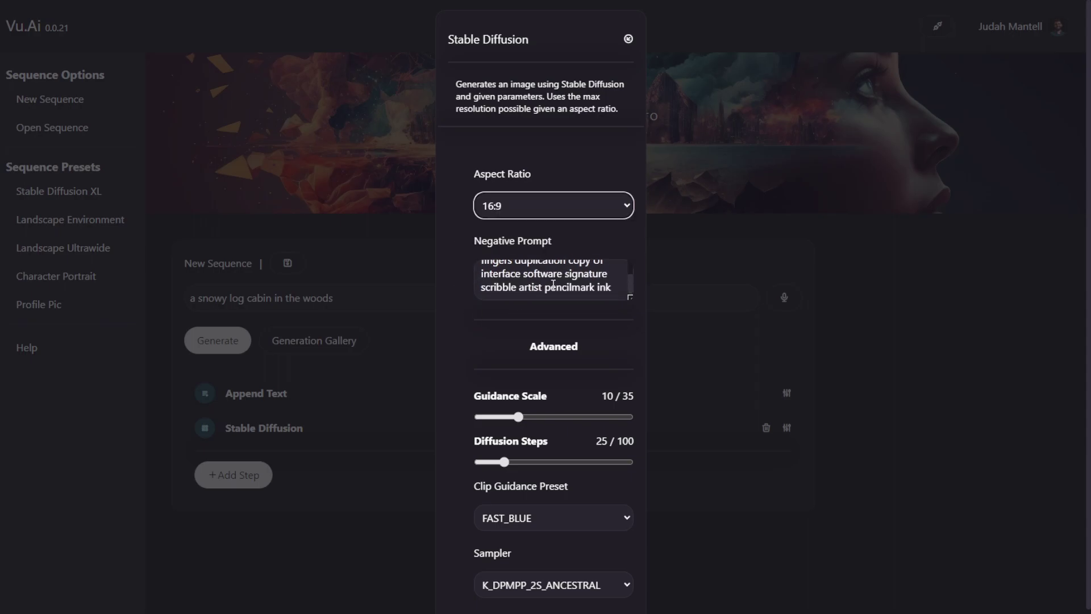
scroll(553, 285, "up", 2)
scroll(499, 362, "down", 1)
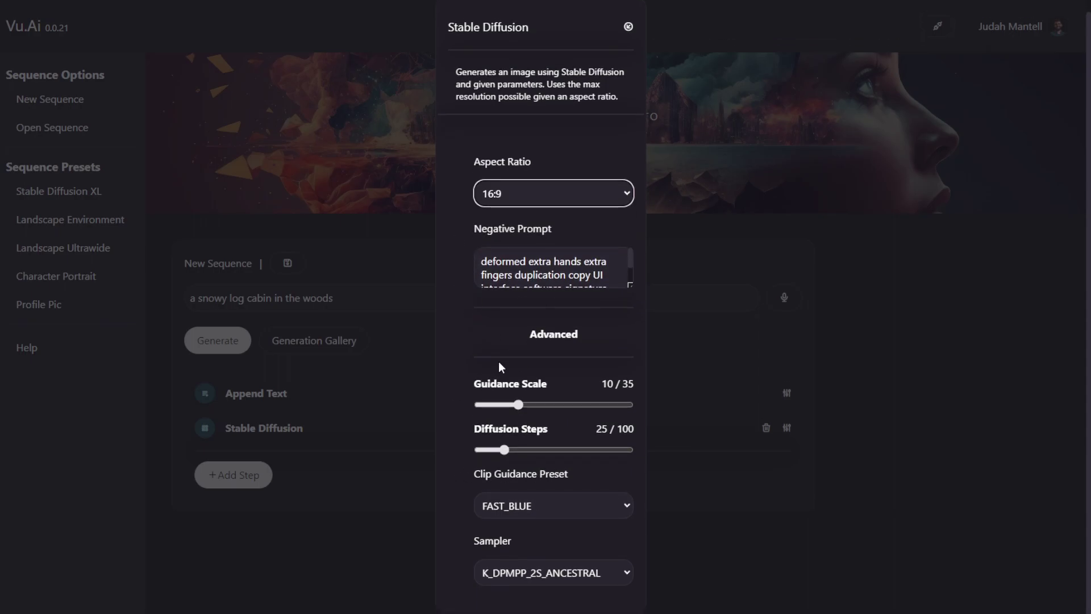
left_click(700, 363)
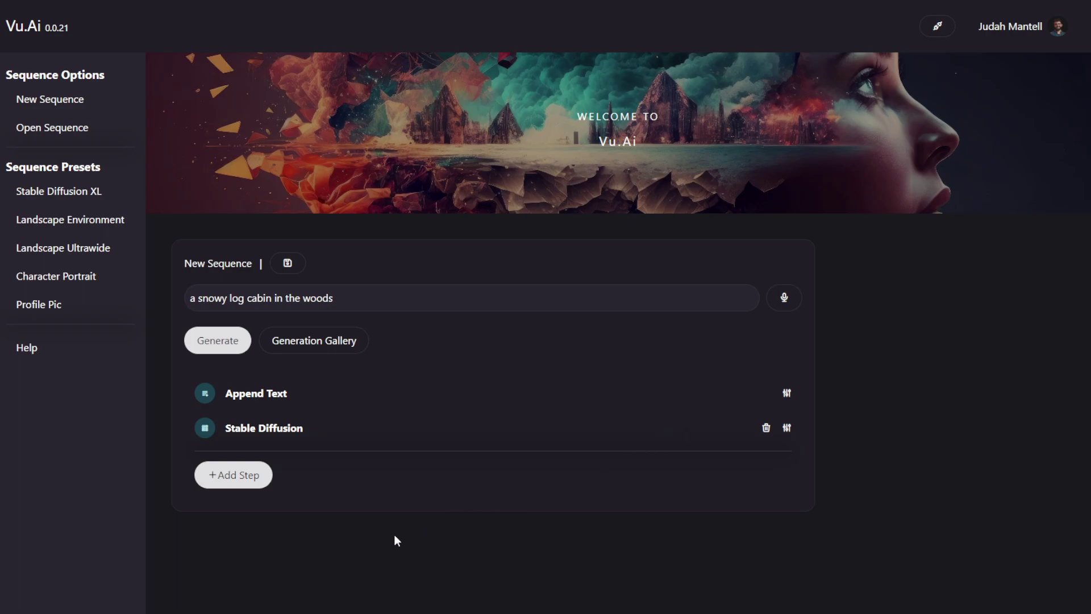
Check which steps can follow the Stable Diffusion step, without adding one.
left_click(237, 479)
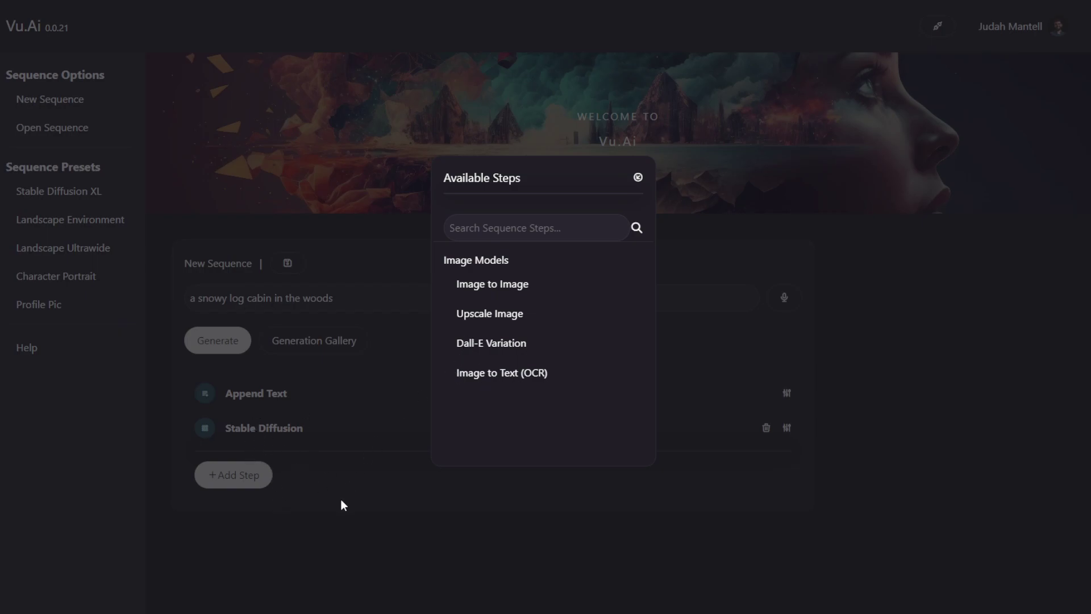
left_click(370, 514)
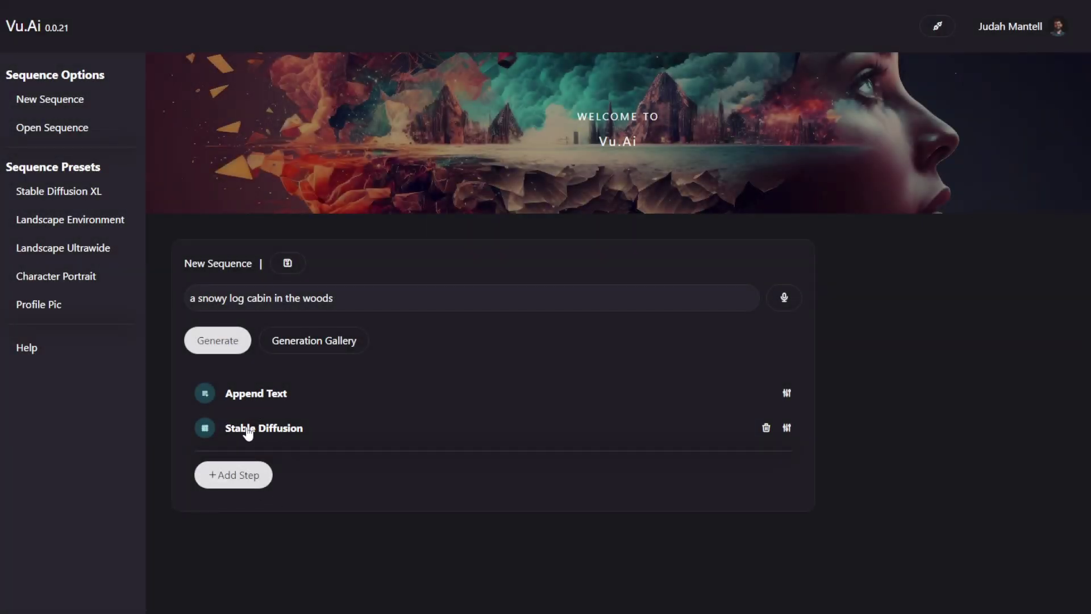
Review which image steps can follow Stable Diffusion, and remove the Stable Diffusion step from the sequence.
left_click(254, 475)
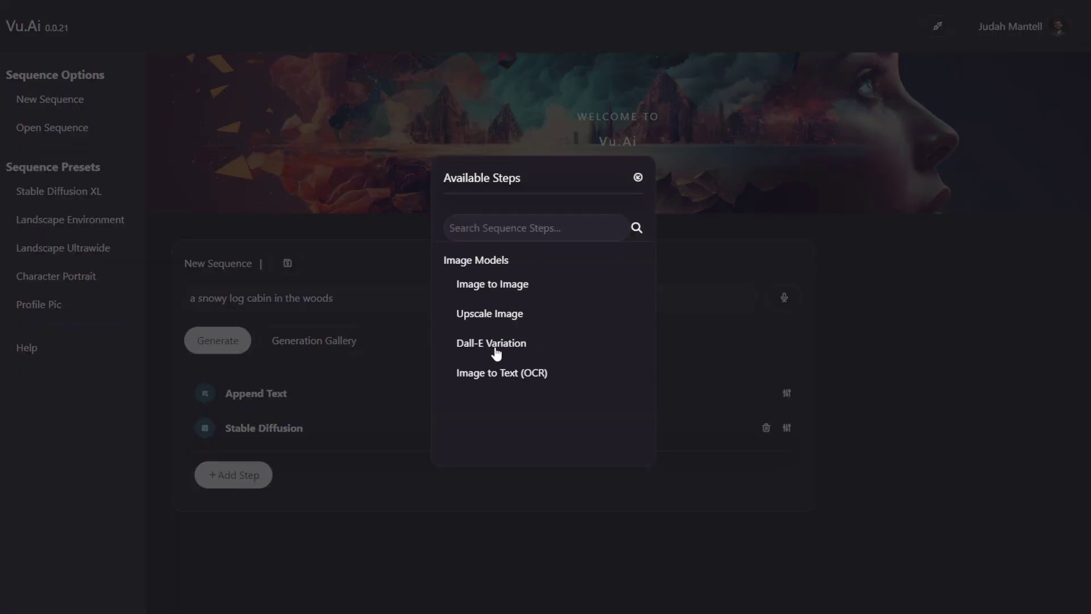
left_click(358, 467)
left_click(766, 428)
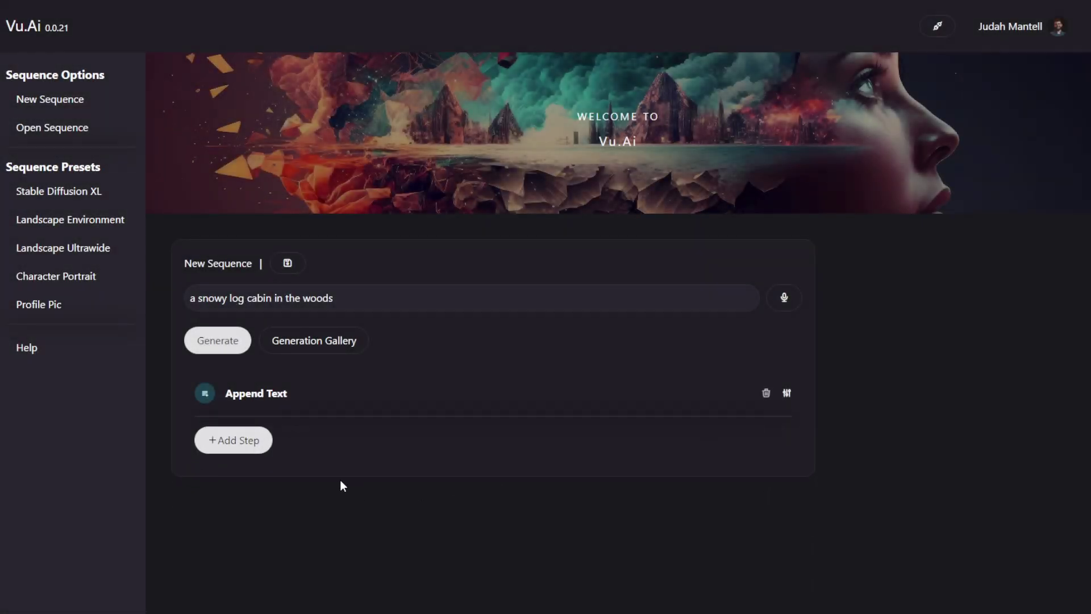
Look through the steps available after Append Text and add the Stable Diffusion image model.
left_click(251, 437)
scroll(557, 281, "down", 3)
scroll(528, 250, "up", 3)
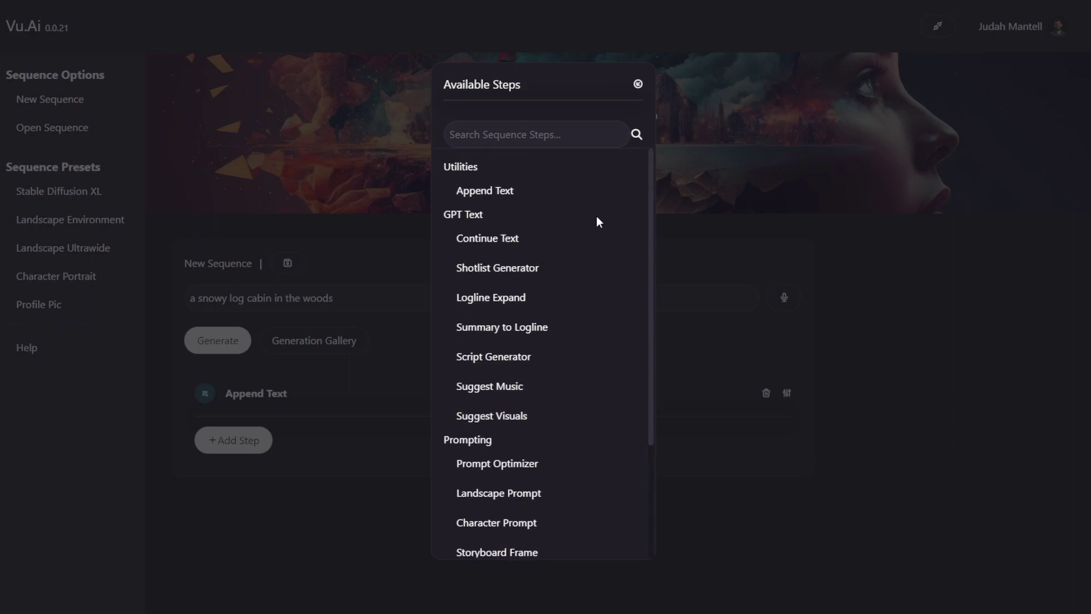
scroll(494, 298, "down", 3)
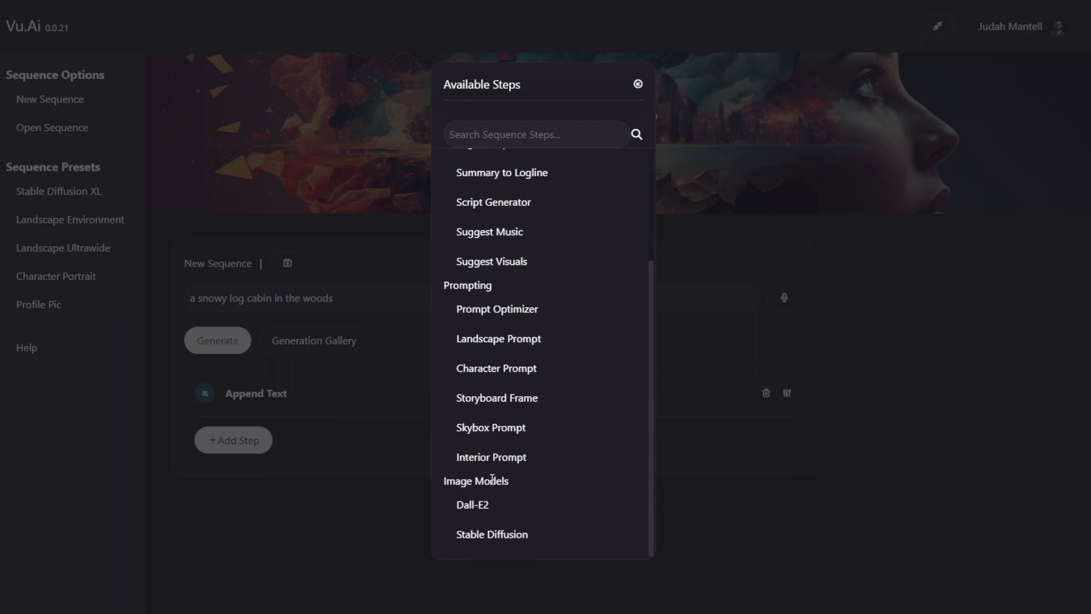
left_click(482, 538)
Set the Stable Diffusion step's aspect ratio to a widescreen format and close its settings.
left_click(268, 431)
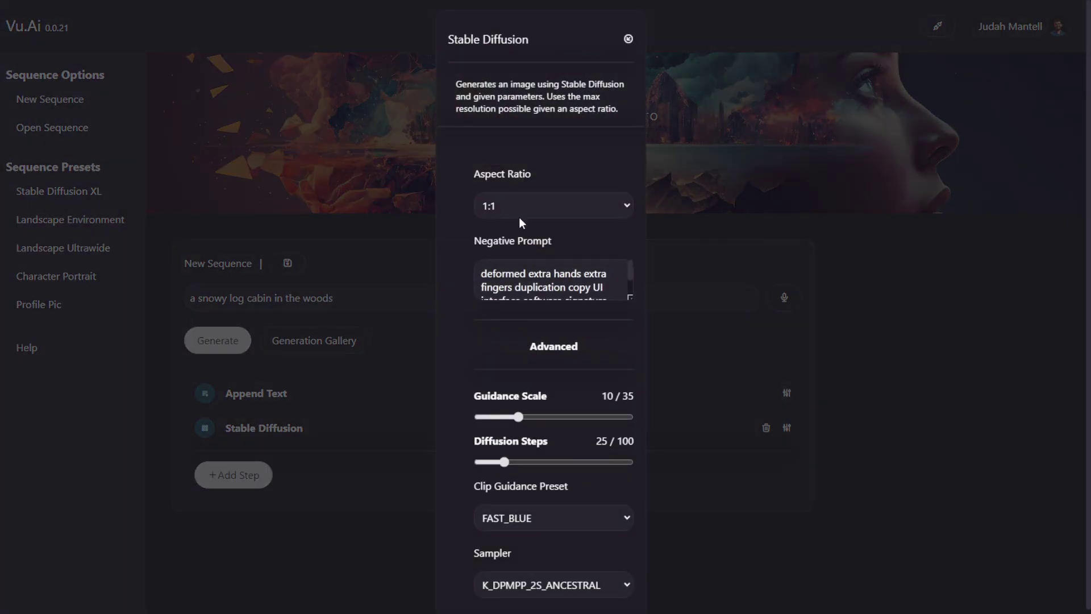
left_click(520, 216)
left_click(519, 227)
left_click(370, 454)
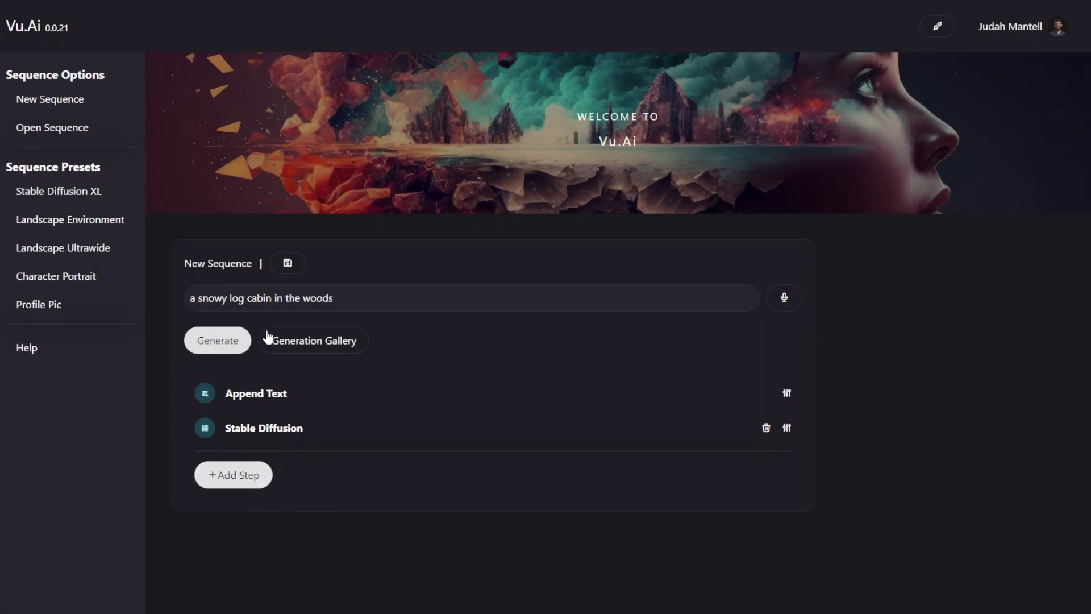
Generate the sequence, compare its image and prompt text outputs, and view the result once more in the generation gallery.
left_click(218, 339)
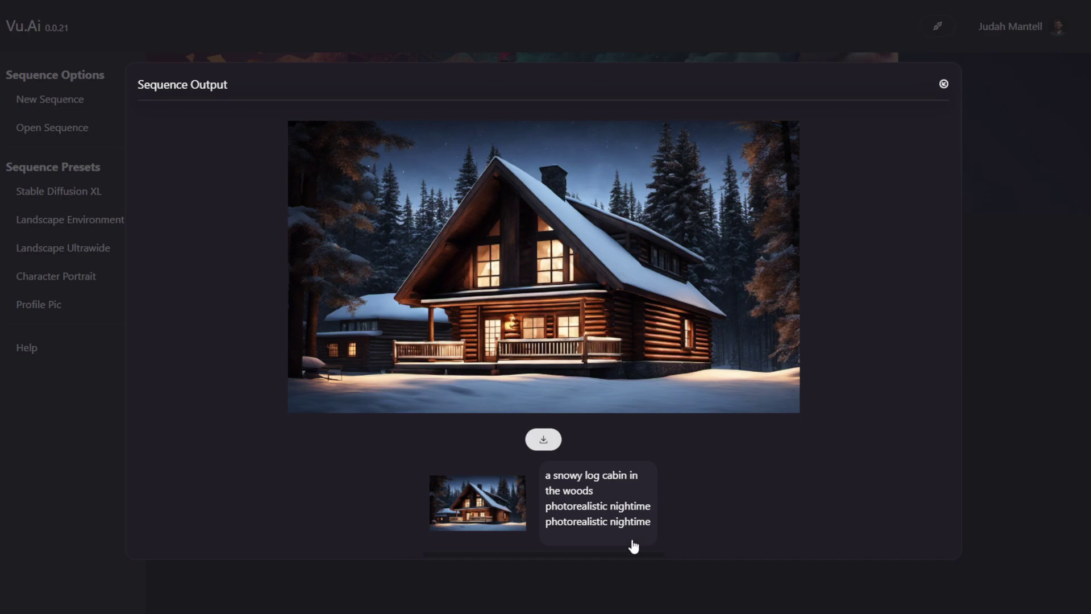
left_click(573, 509)
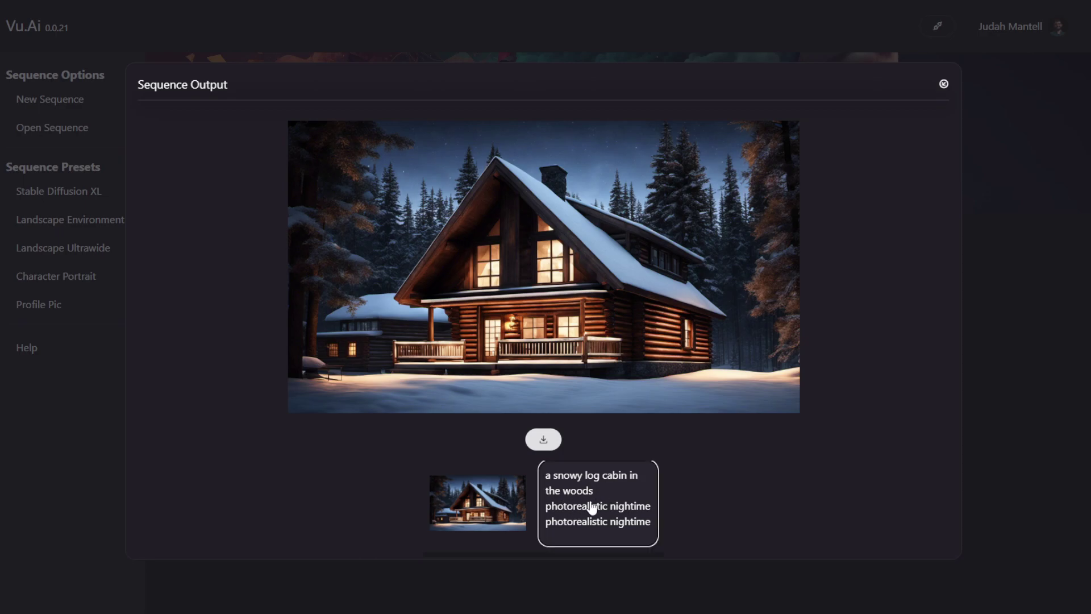
left_click(472, 513)
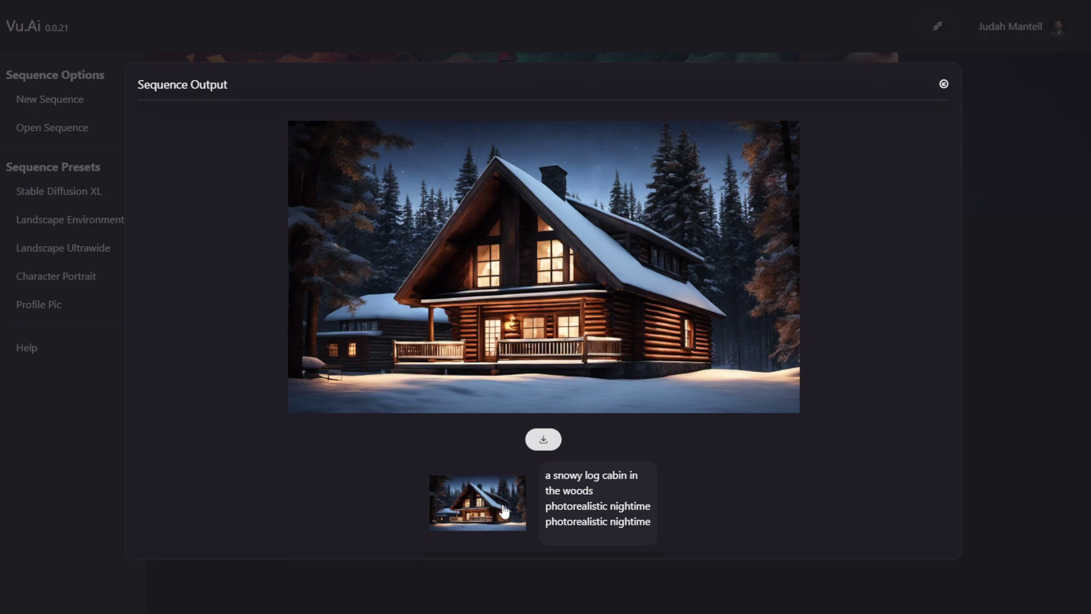
left_click(585, 510)
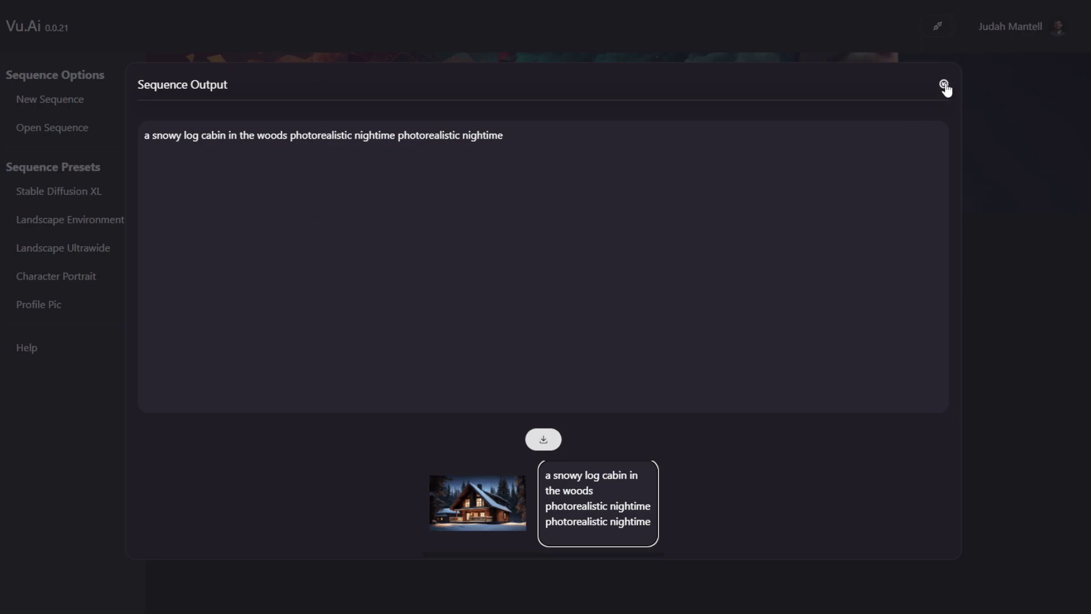
left_click(944, 85)
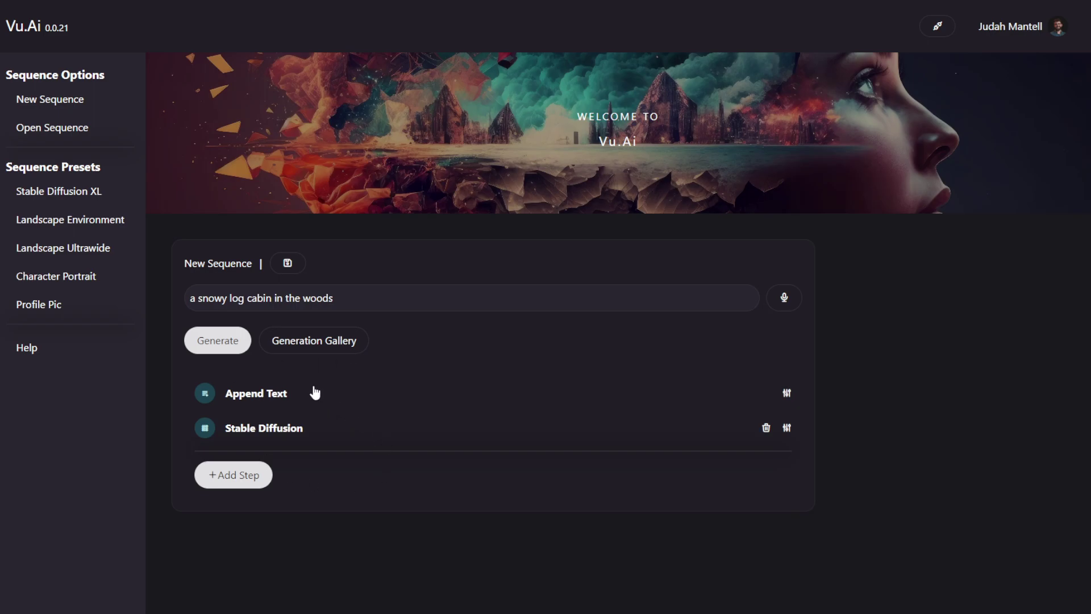
left_click(349, 350)
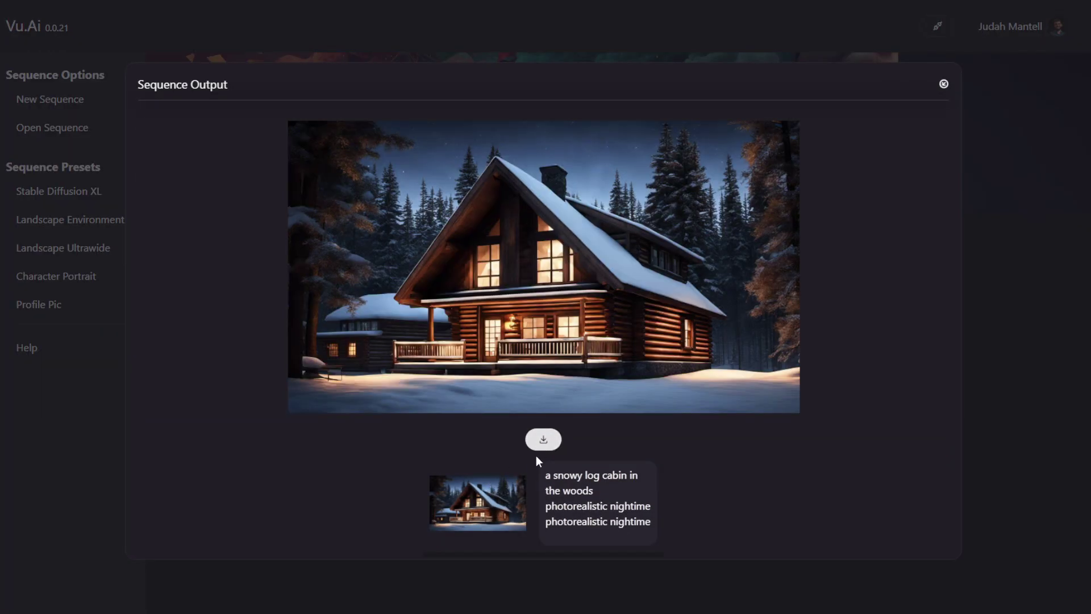
left_click(943, 83)
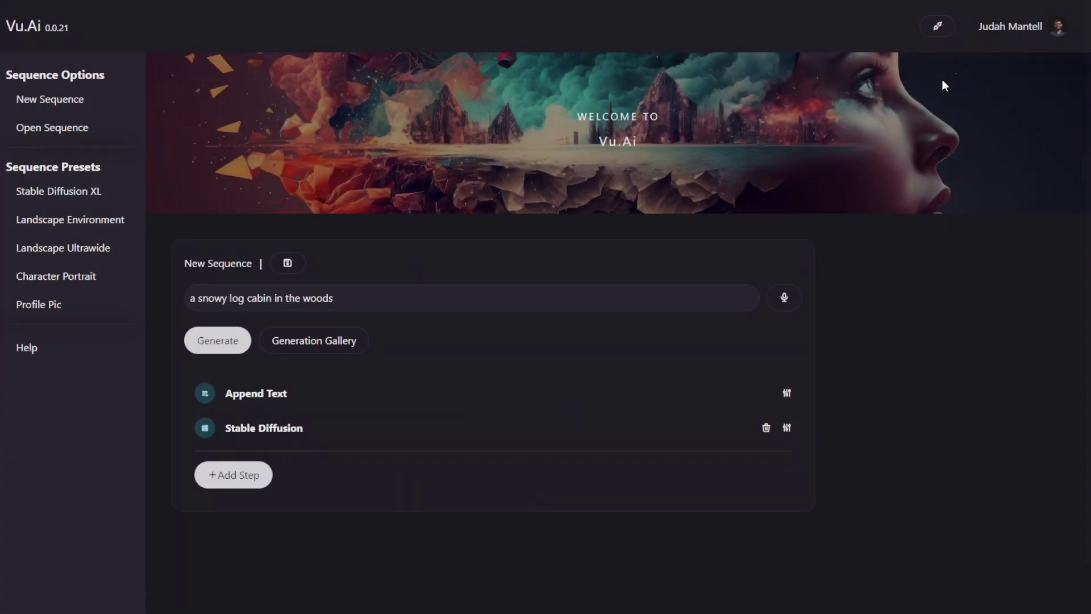
Save the sequence to the Downloads folder as New Sequence.VuAi.
left_click(287, 264)
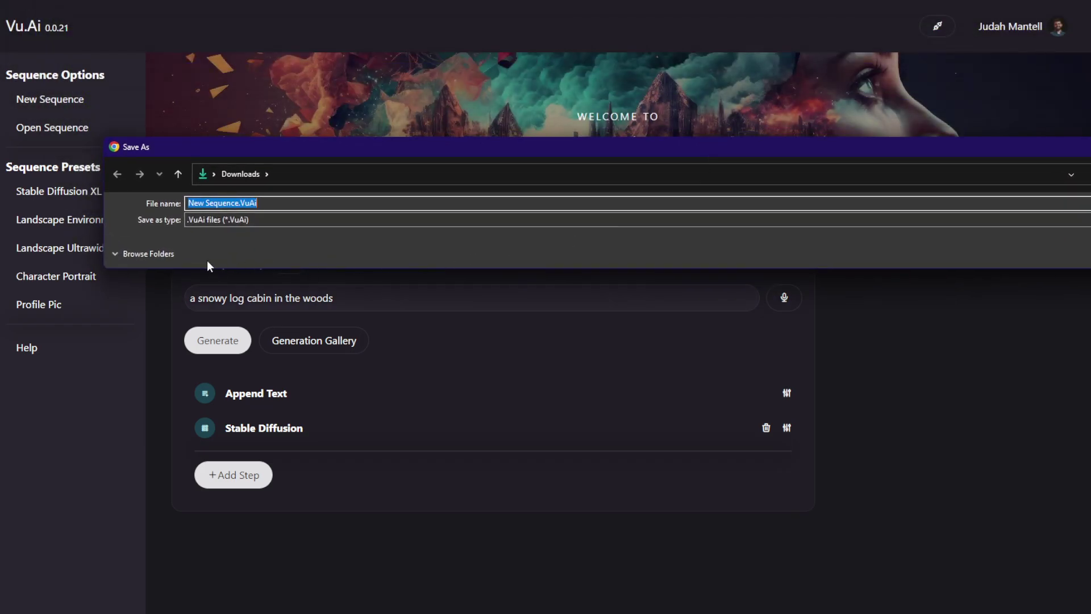
left_click(241, 203)
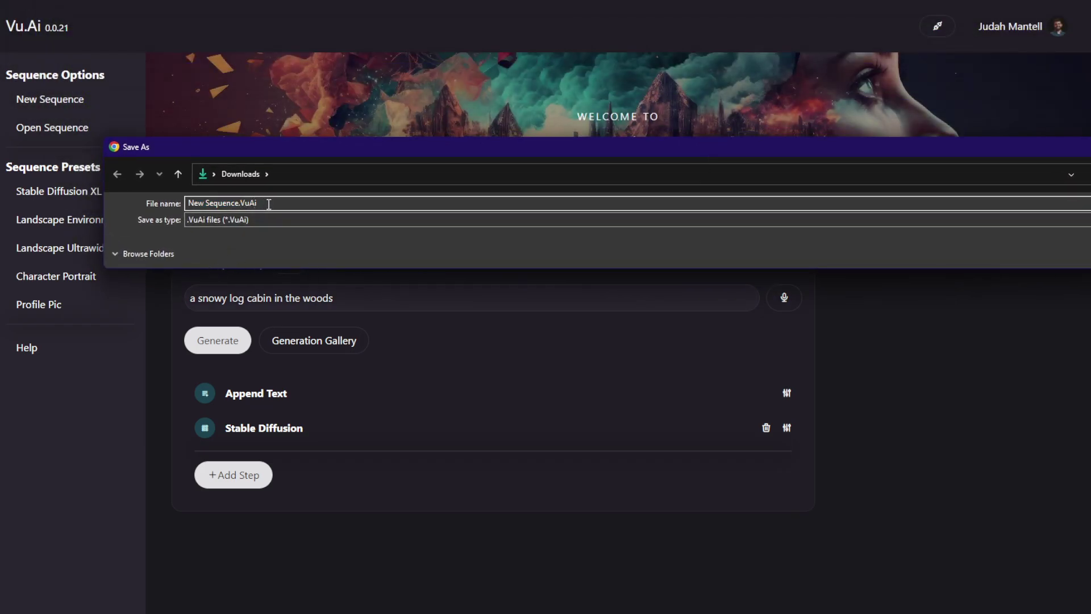
key("Return")
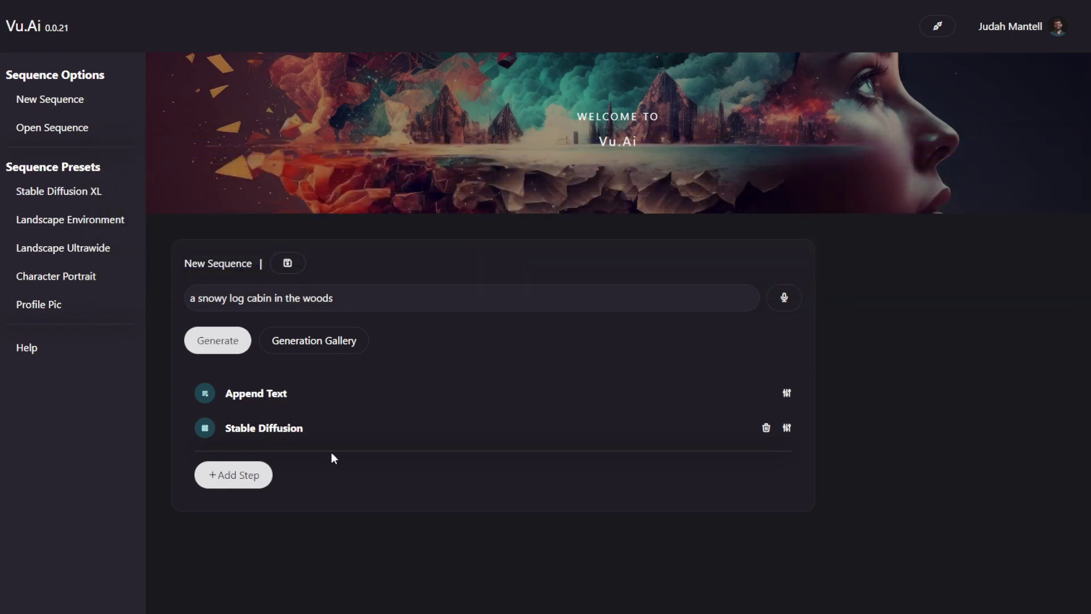
Reopen the generation gallery to examine the cabin image and its prompt text, and close it.
left_click(332, 348)
left_click(551, 501)
left_click(550, 517)
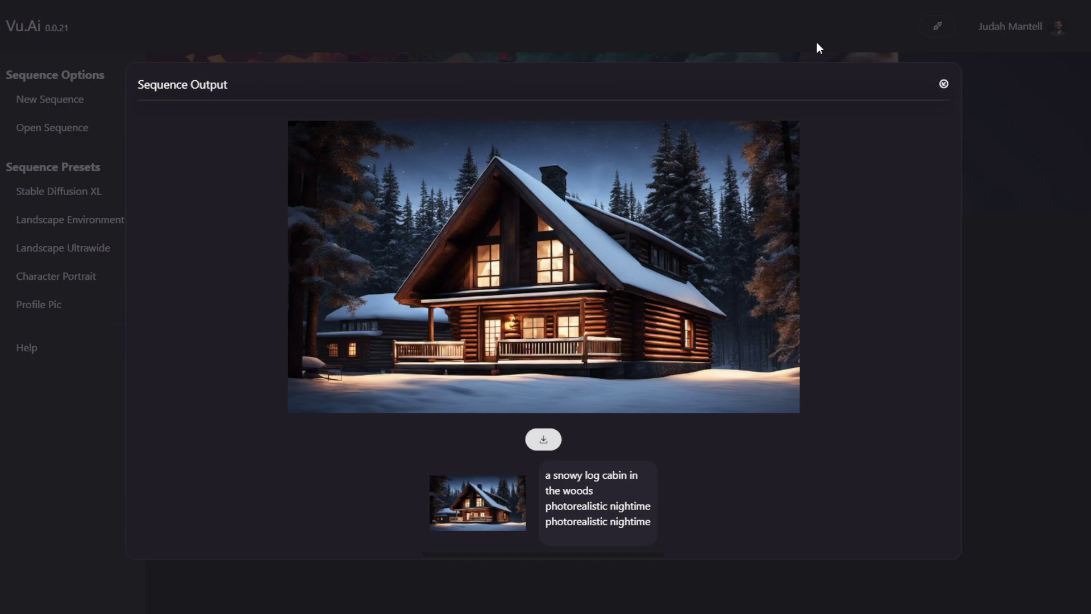
left_click(943, 84)
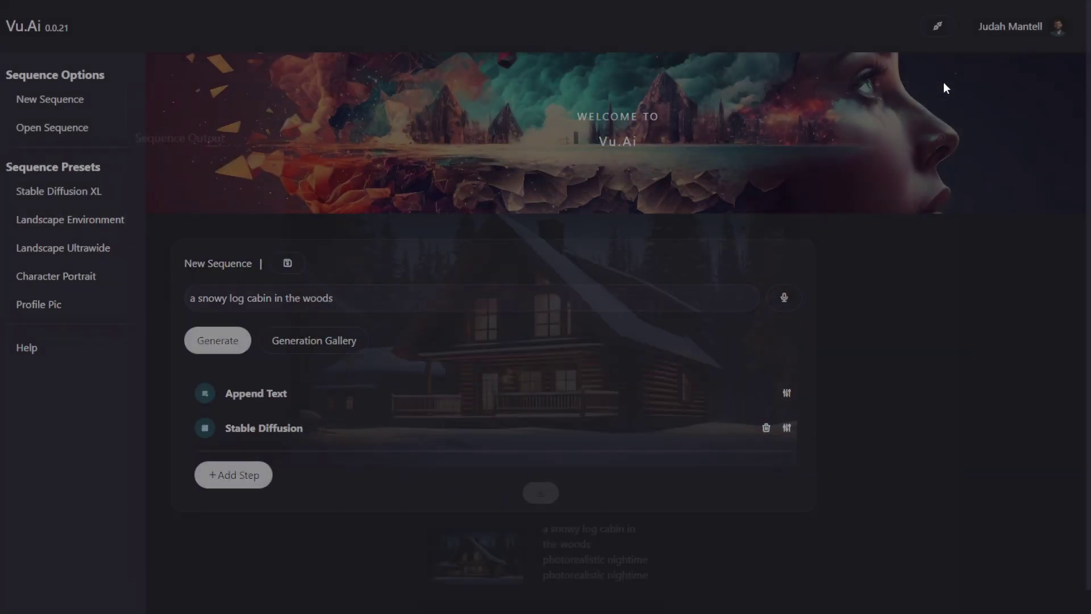